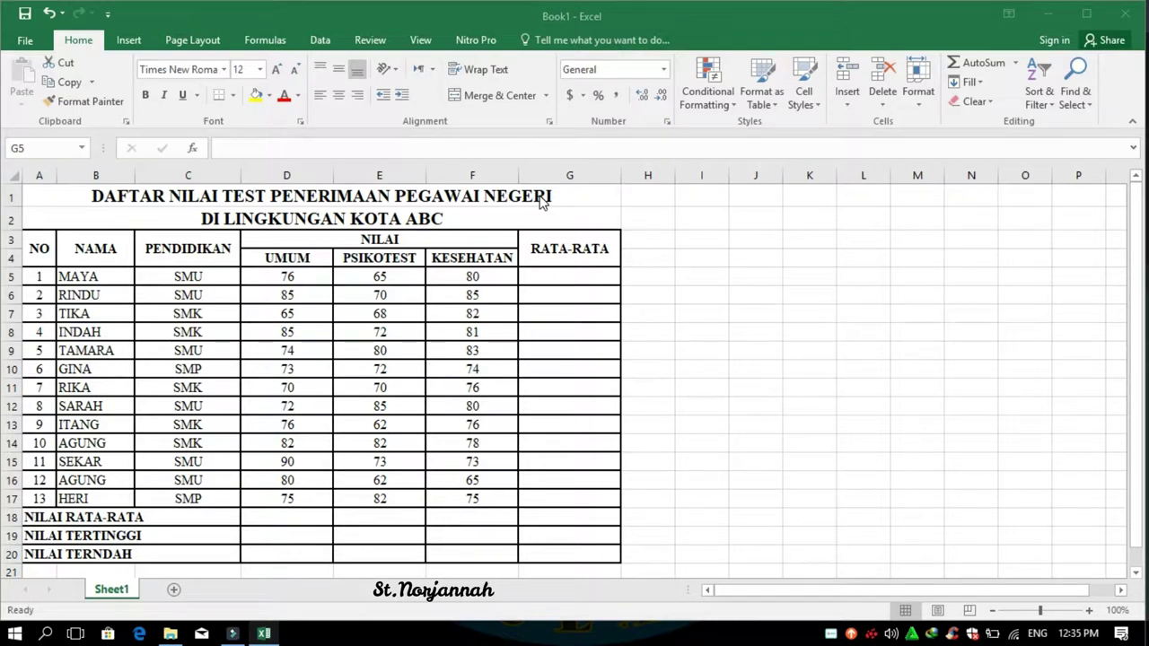
# - Enter =AVERAGE(D5:F5) in G5 to average row 5's three scores, giving 73.66666667
pyautogui.click(539, 272)
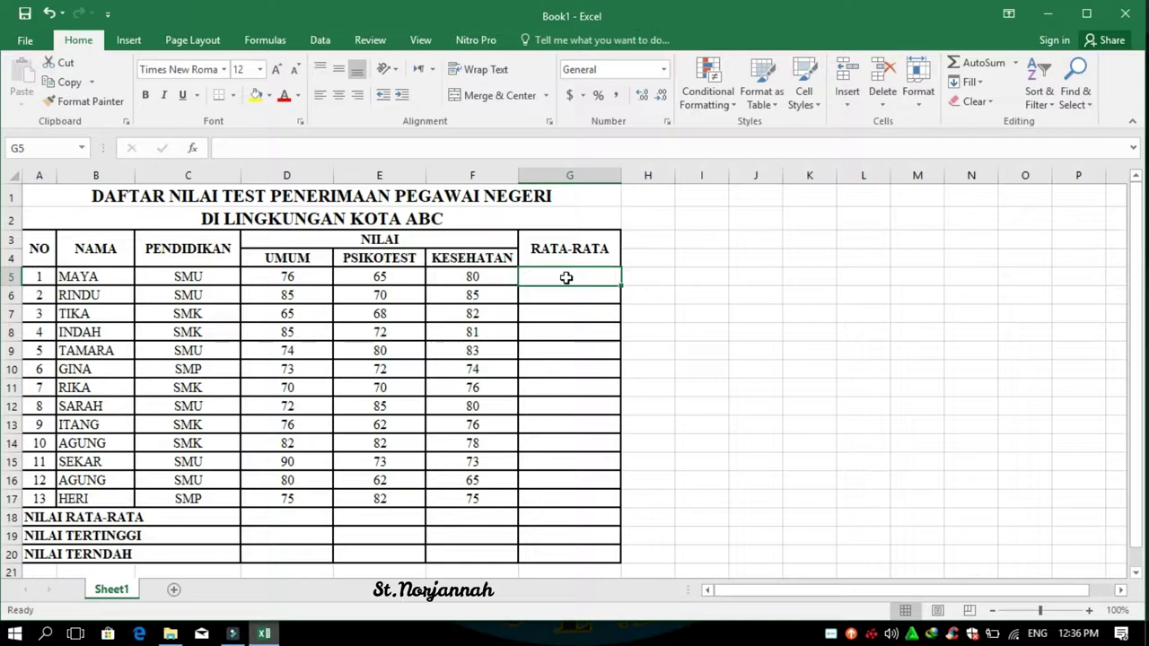
pyautogui.write('=')
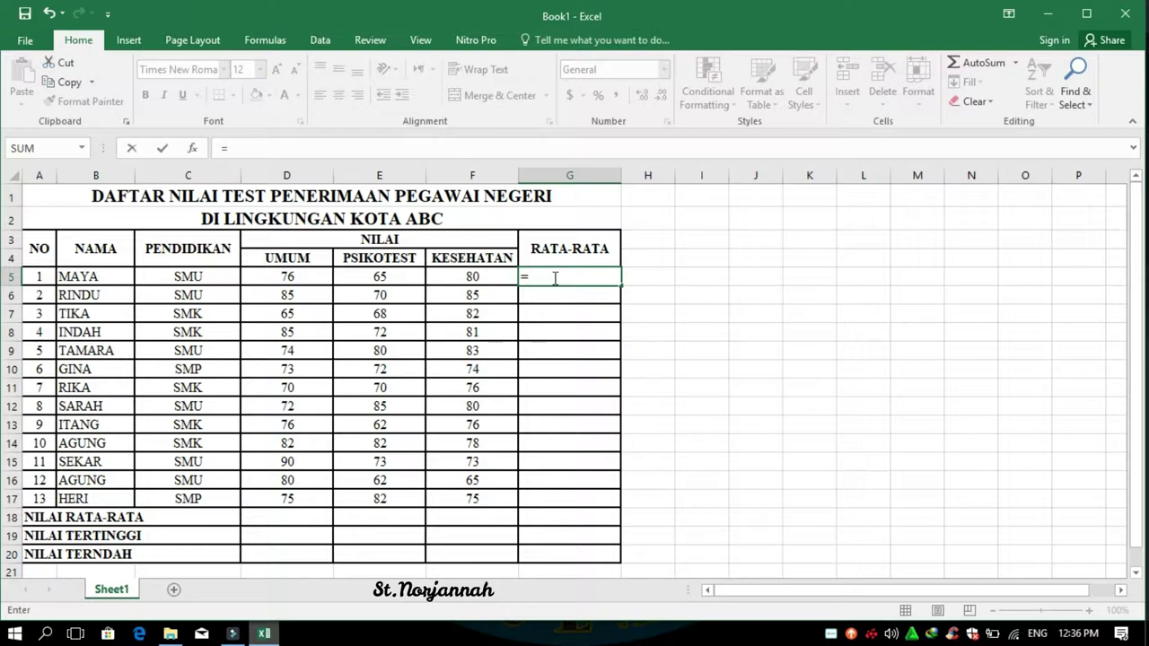
pyautogui.write('A')
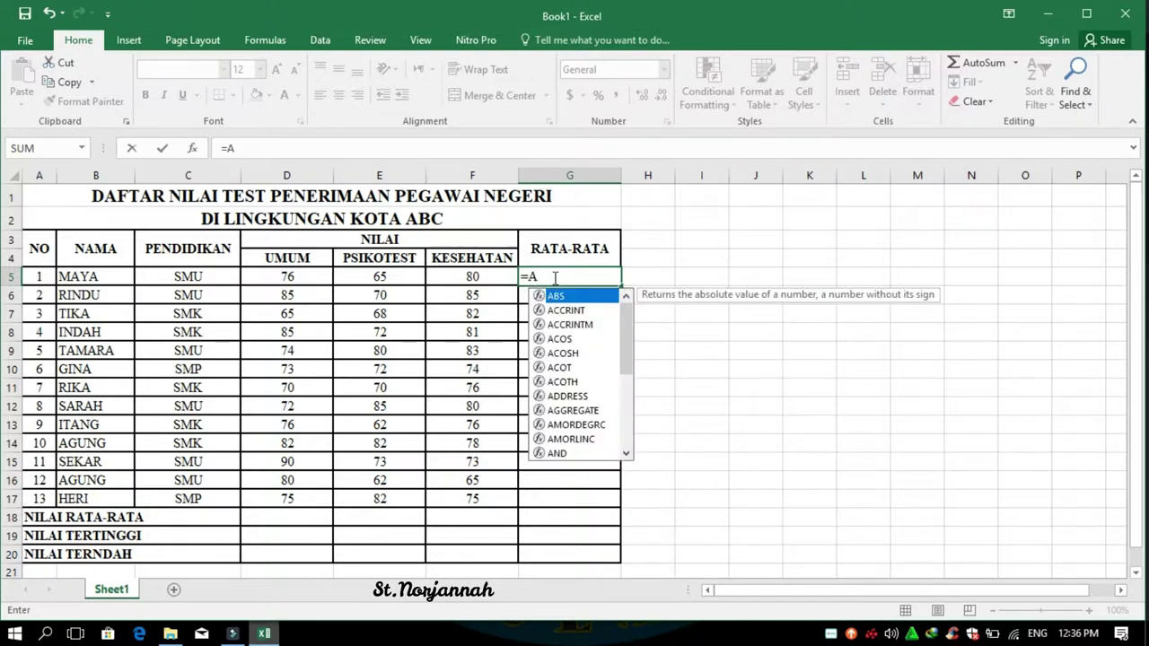
pyautogui.write('V')
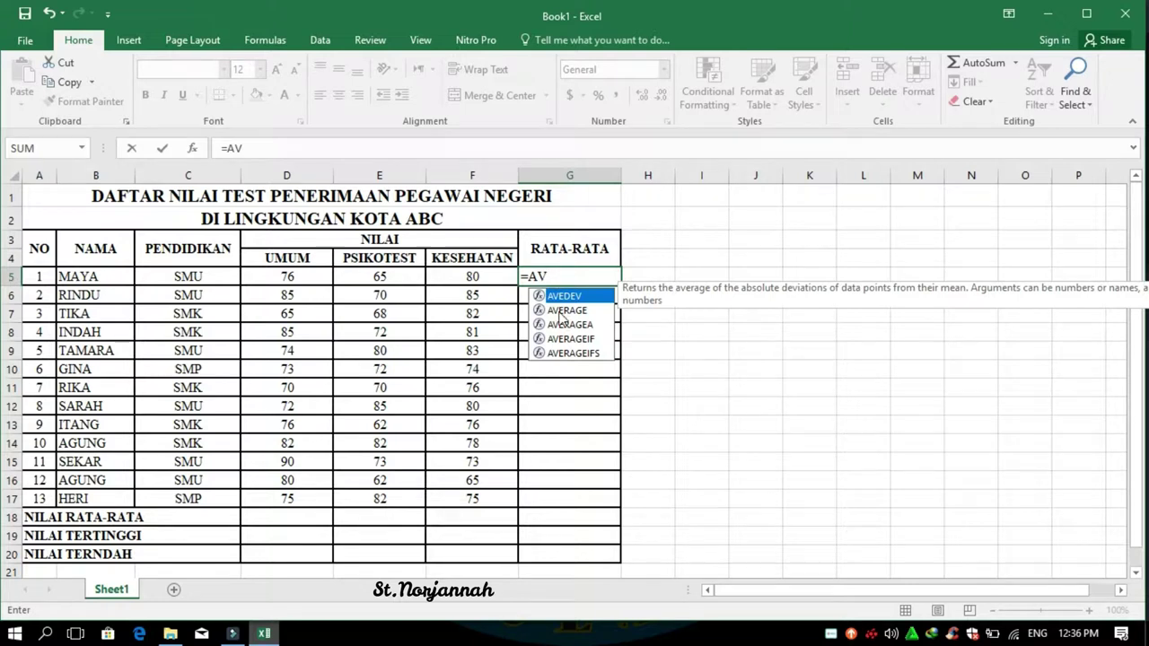
pyautogui.doubleClick(563, 311)
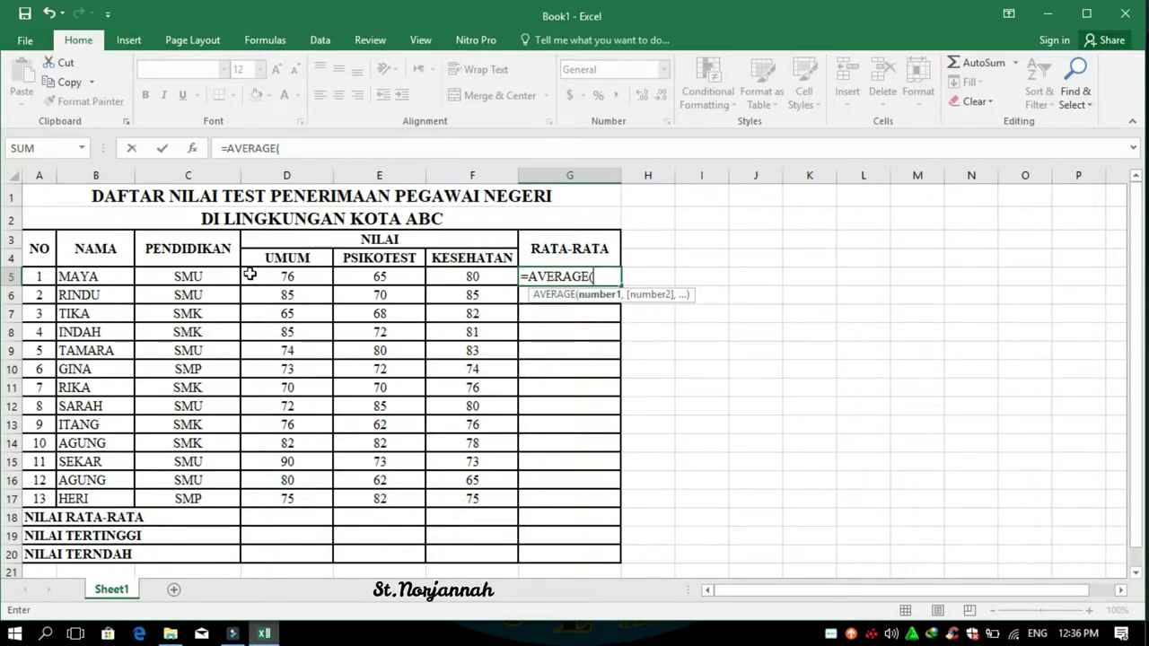
pyautogui.moveTo(253, 276); pyautogui.dragTo(467, 276)
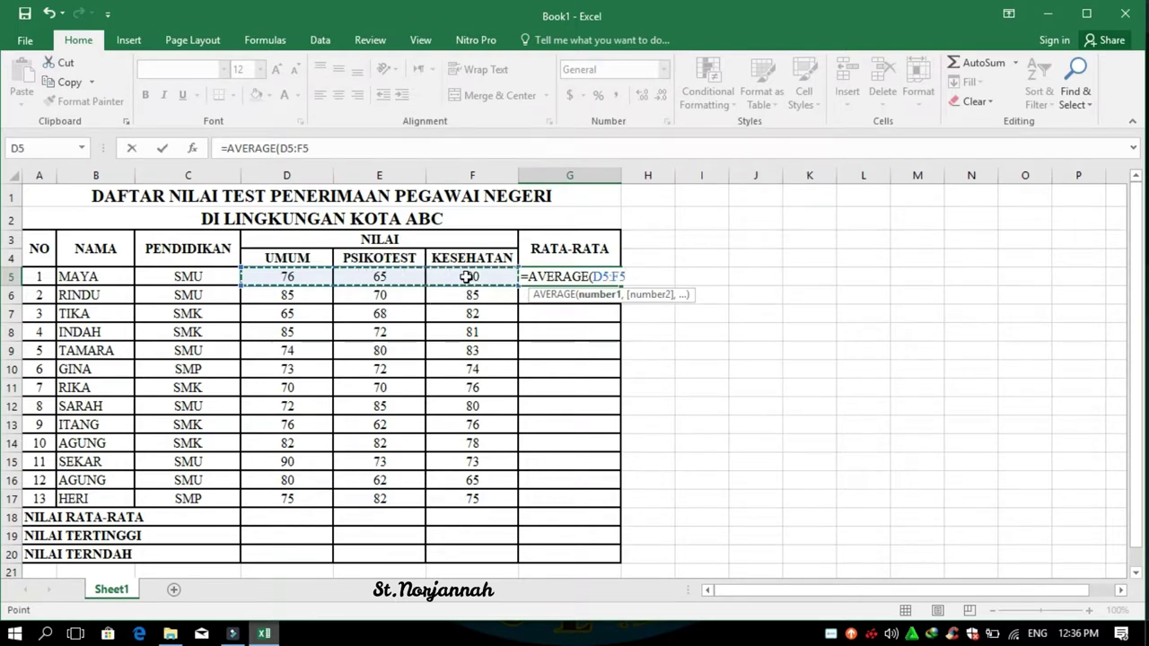
pyautogui.press('Return')
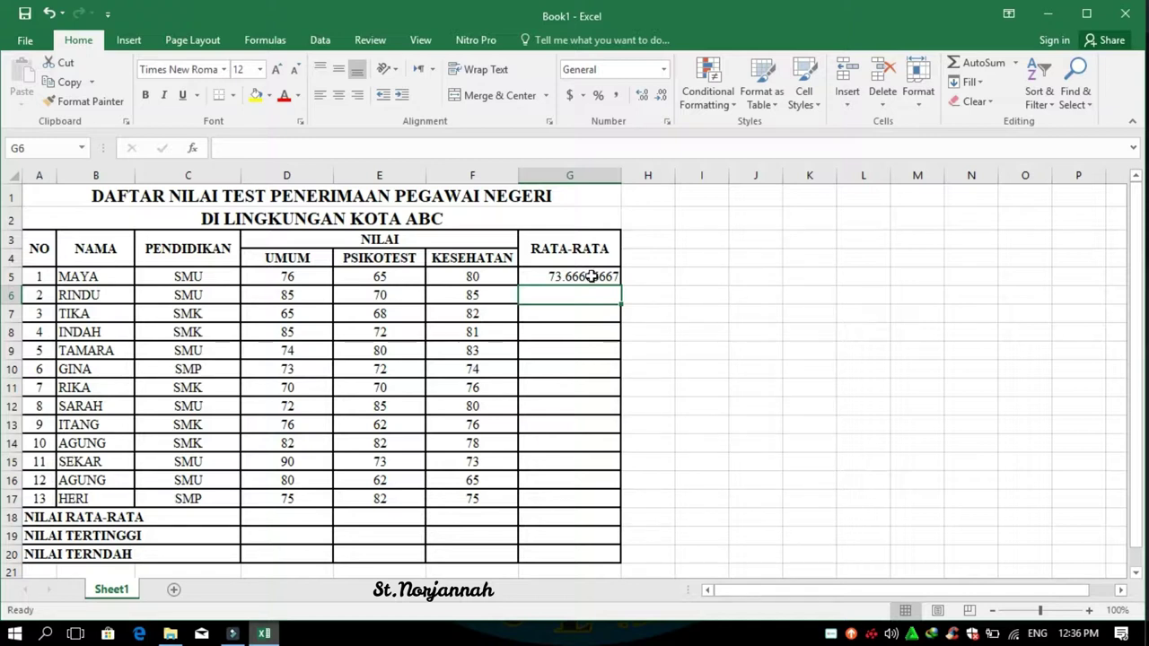
# - Fill the G5 average formula down to G17 for all 13 applicants
pyautogui.click(589, 276)
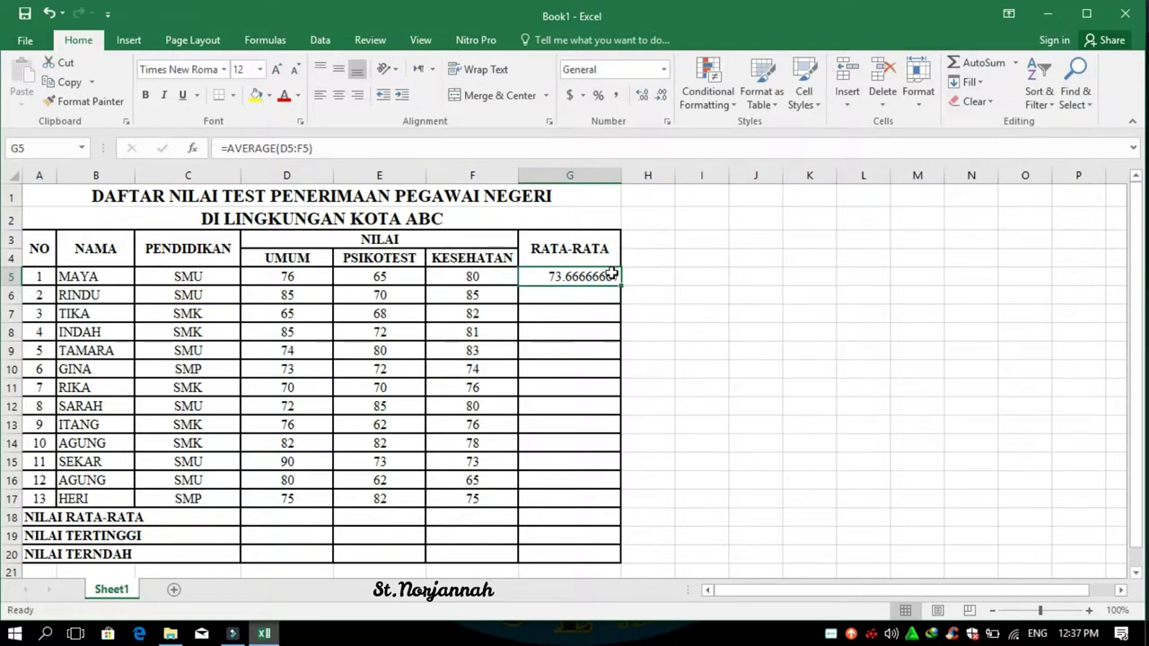
pyautogui.moveTo(611, 274)
pyautogui.mouseDown()
pyautogui.moveTo(623, 384)
pyautogui.moveTo(613, 513)
pyautogui.mouseUp()
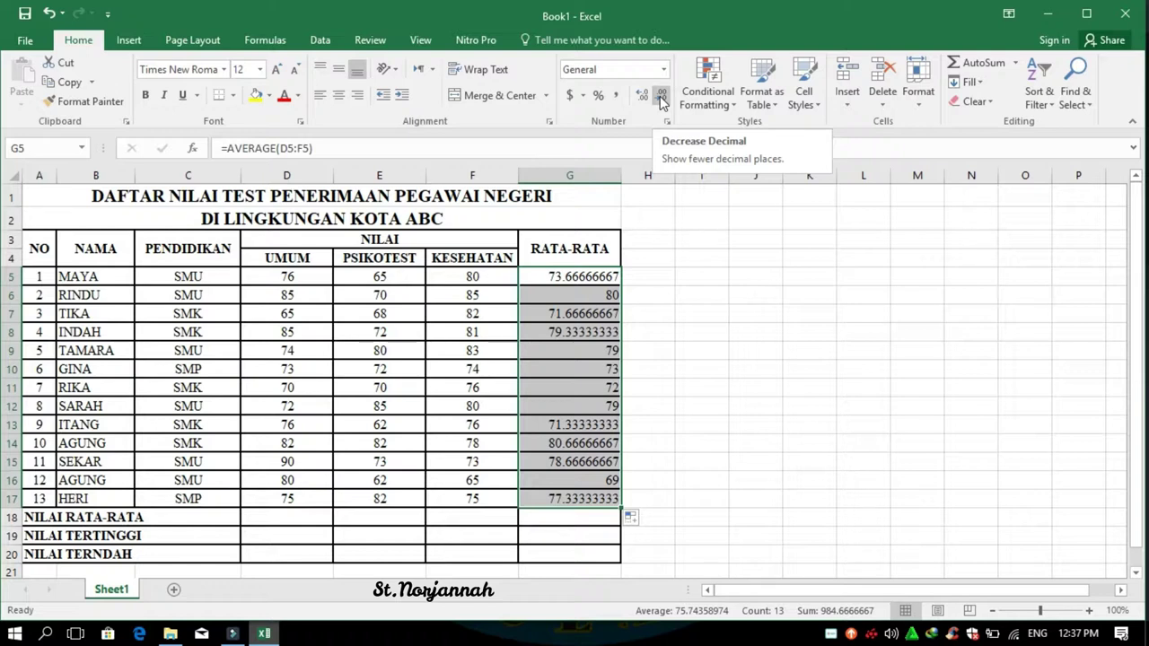
# - Reduce the G5:G17 averages to one decimal place, e.g. 73.7 and 77.3
pyautogui.click(660, 97)
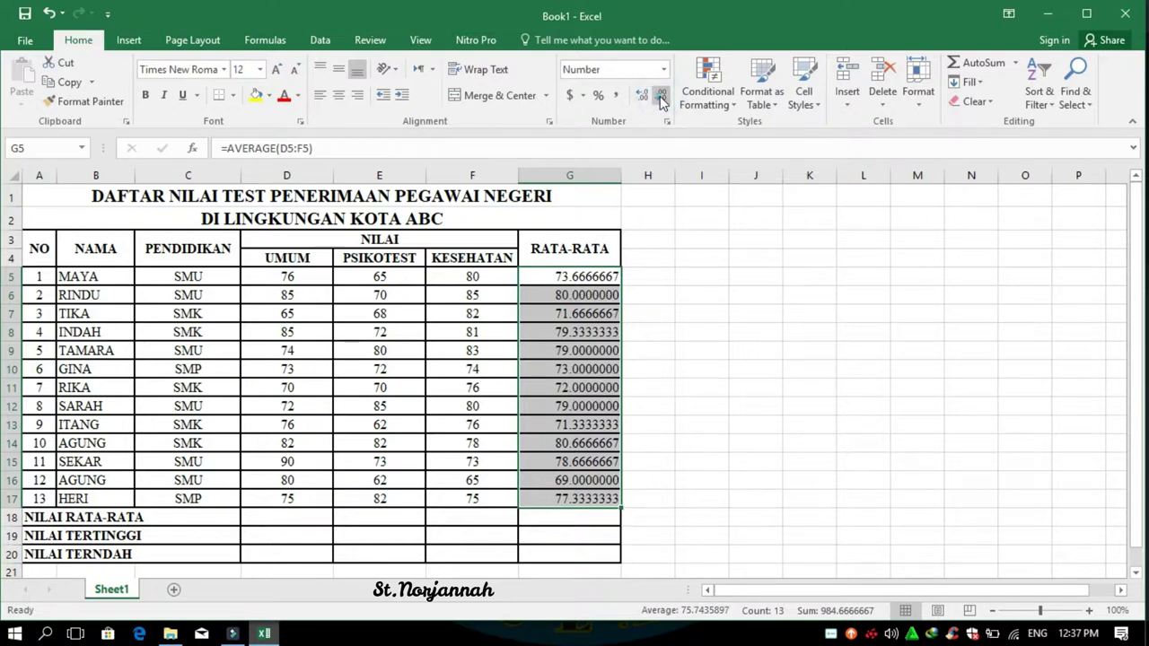
pyautogui.click(661, 97)
pyautogui.click(660, 97)
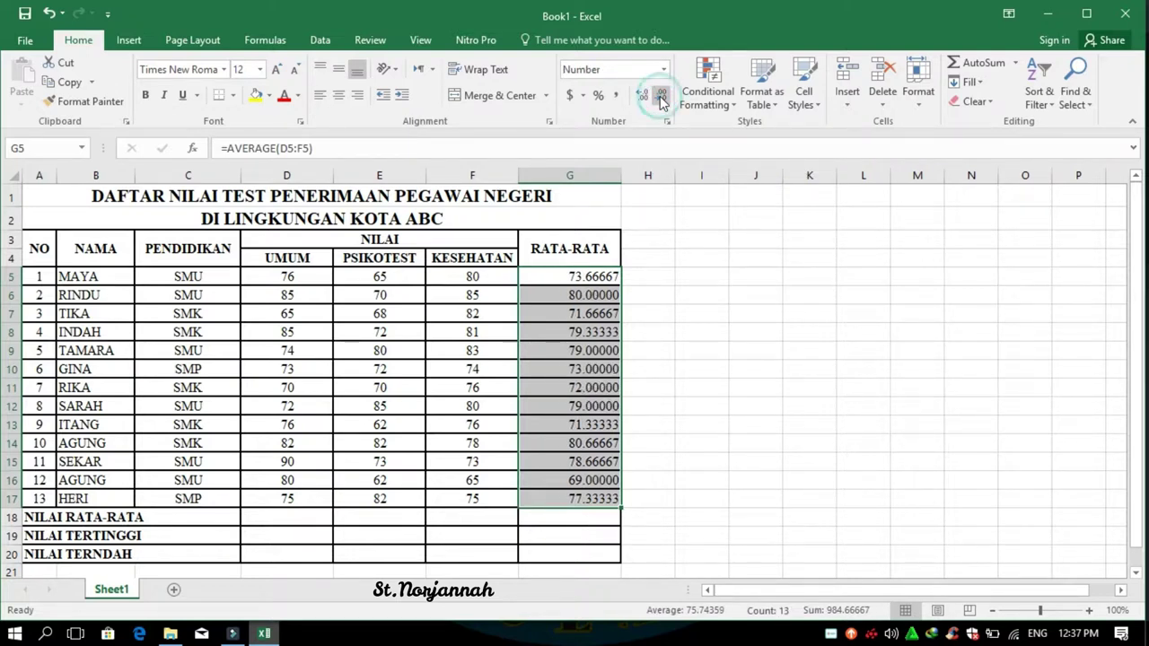
pyautogui.click(661, 97)
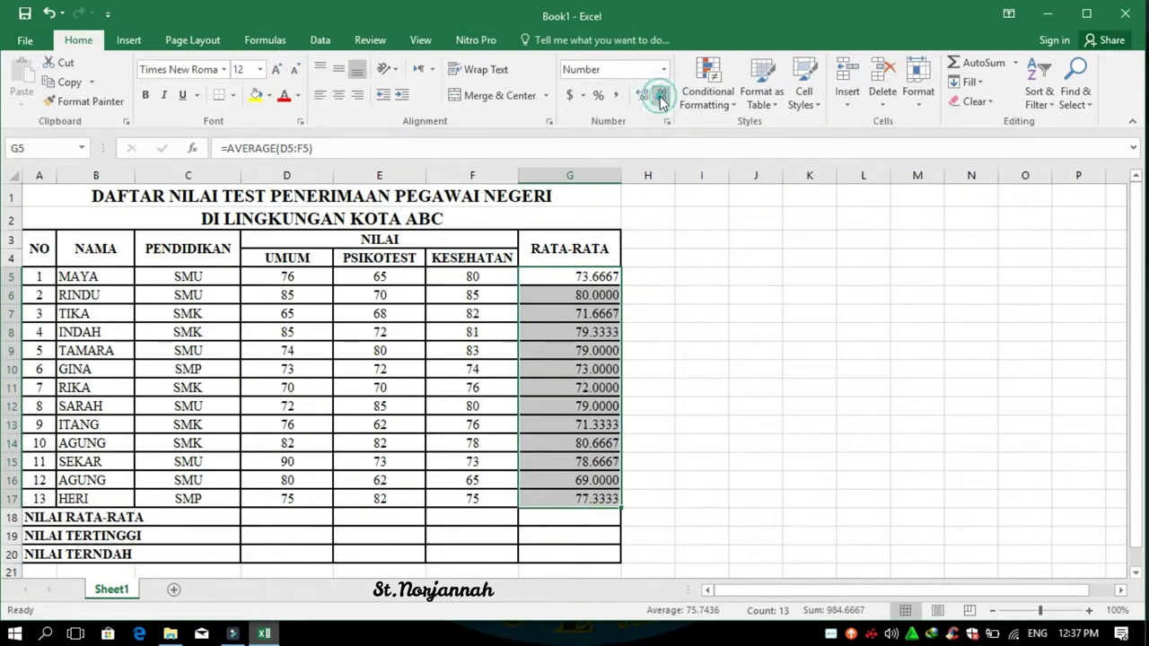
pyautogui.click(661, 96)
pyautogui.click(661, 97)
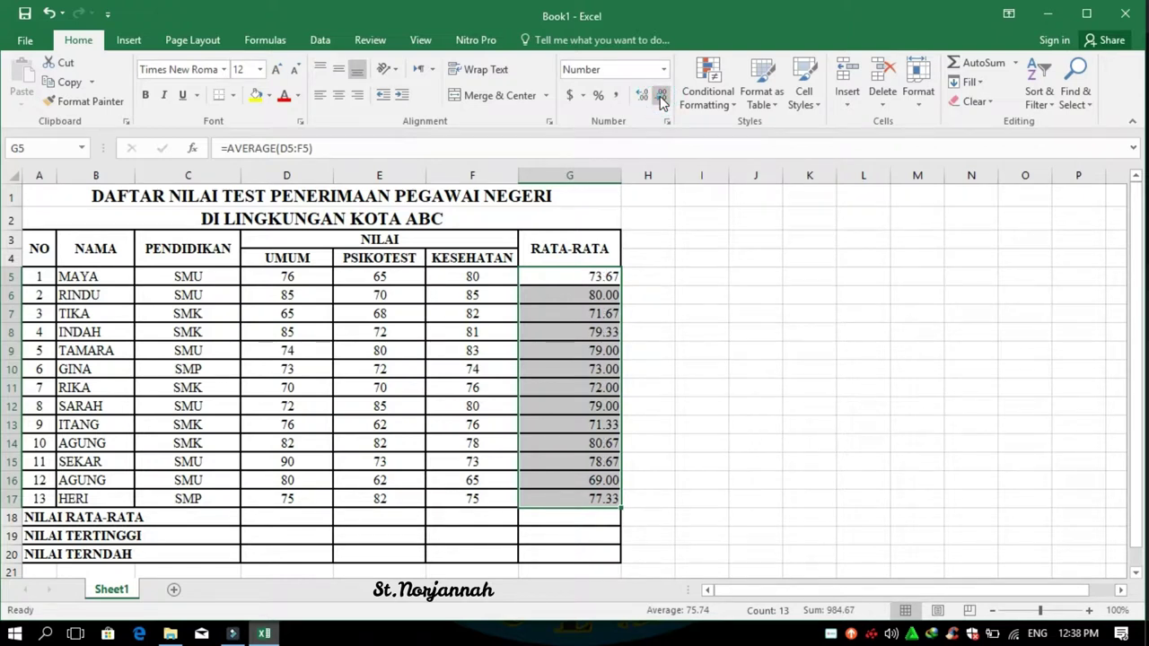
pyautogui.click(661, 97)
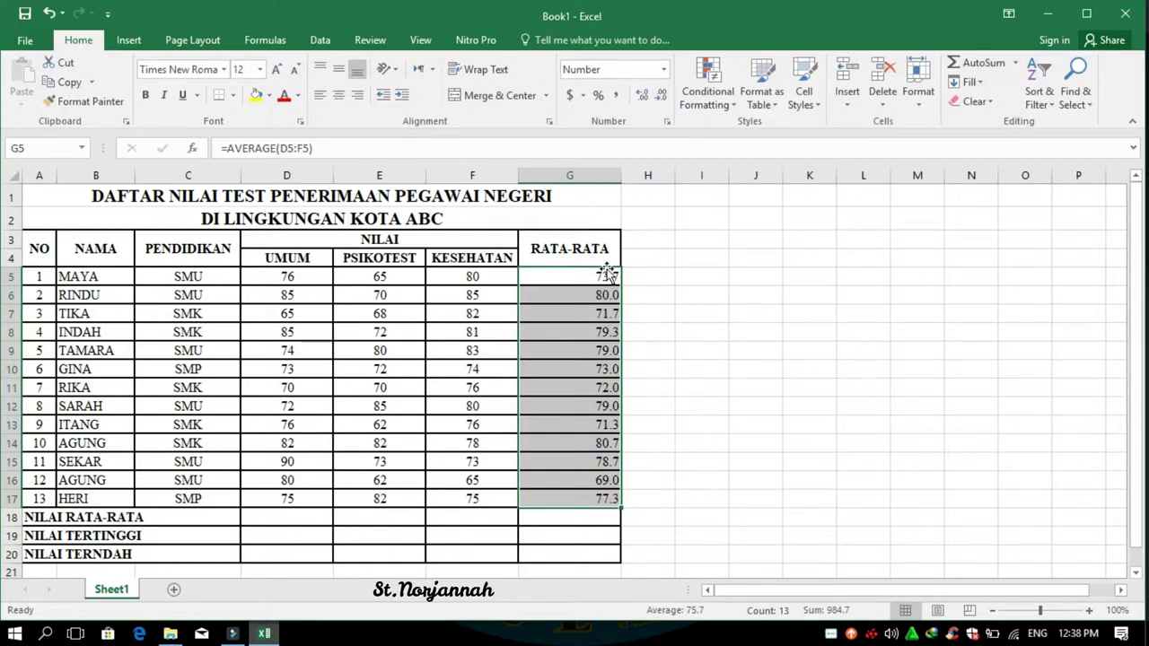
pyautogui.click(644, 96)
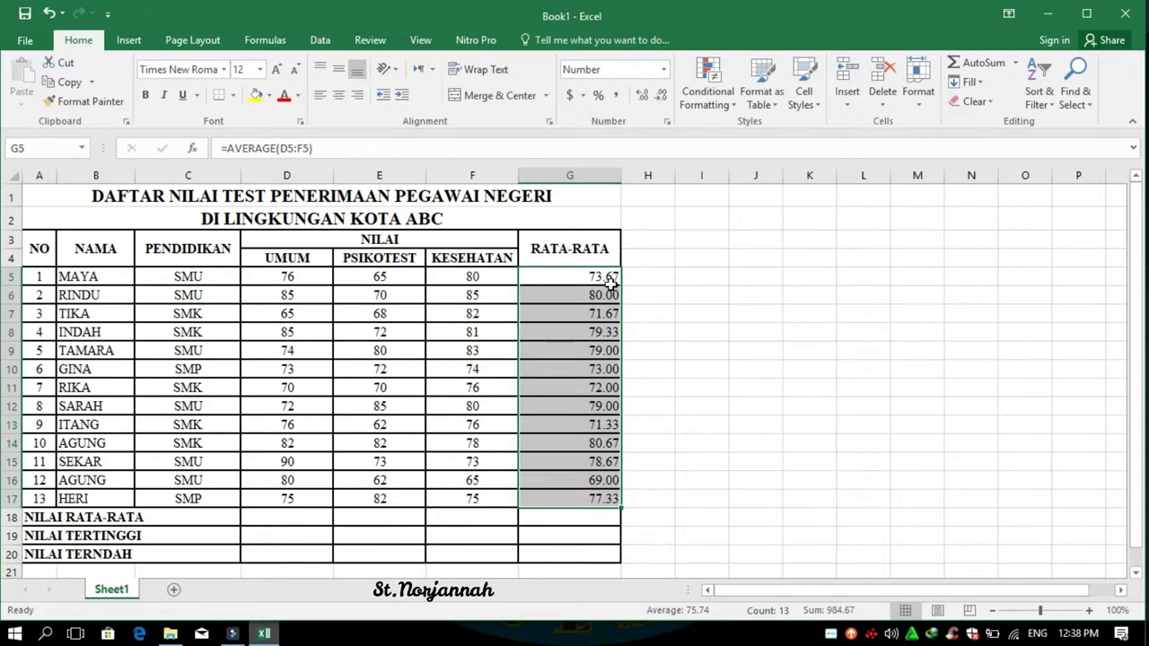
pyautogui.click(664, 99)
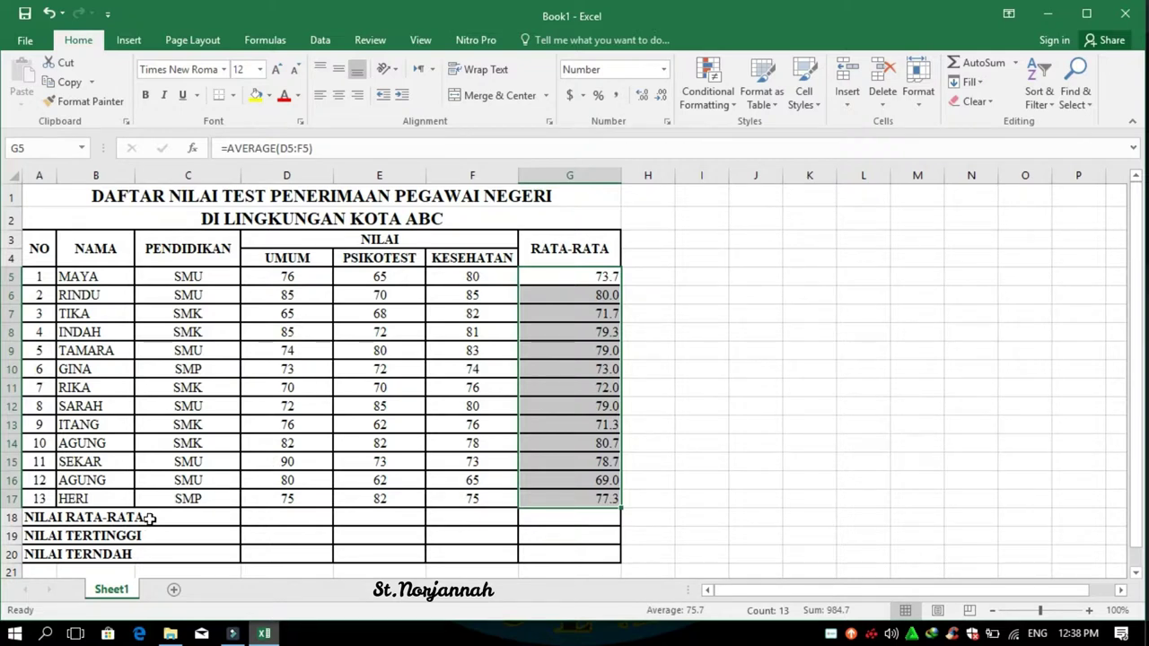
# - Enter =AVERAGE(D5:D17) in D18 to average the UMUM column scores
pyautogui.click(267, 518)
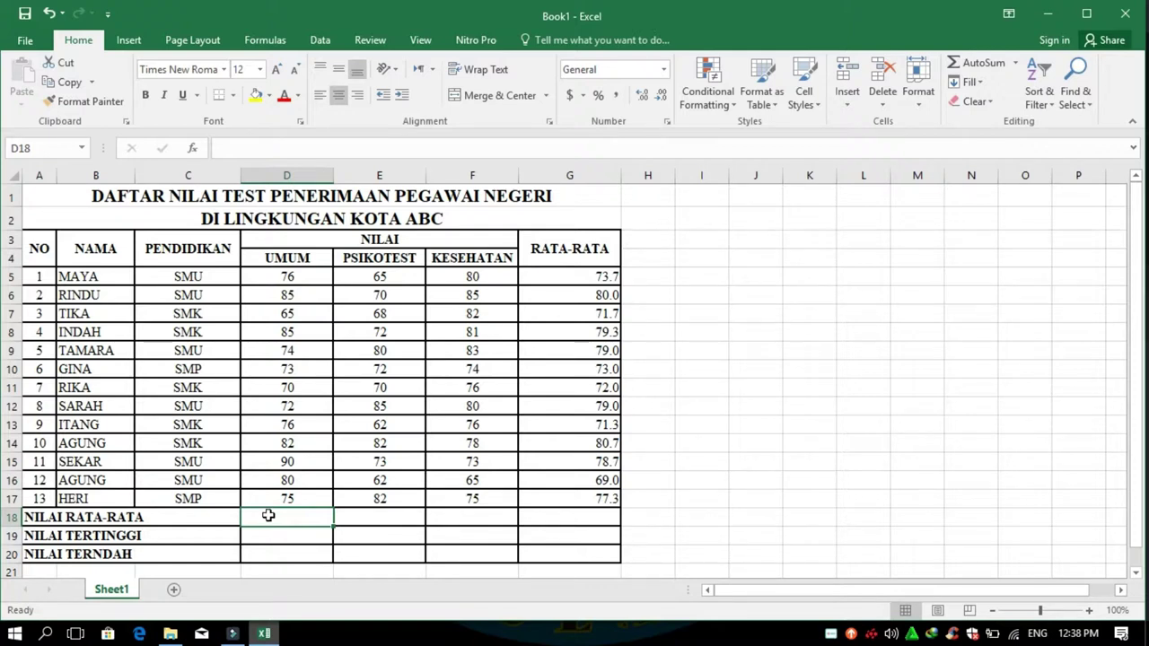
pyautogui.write('=')
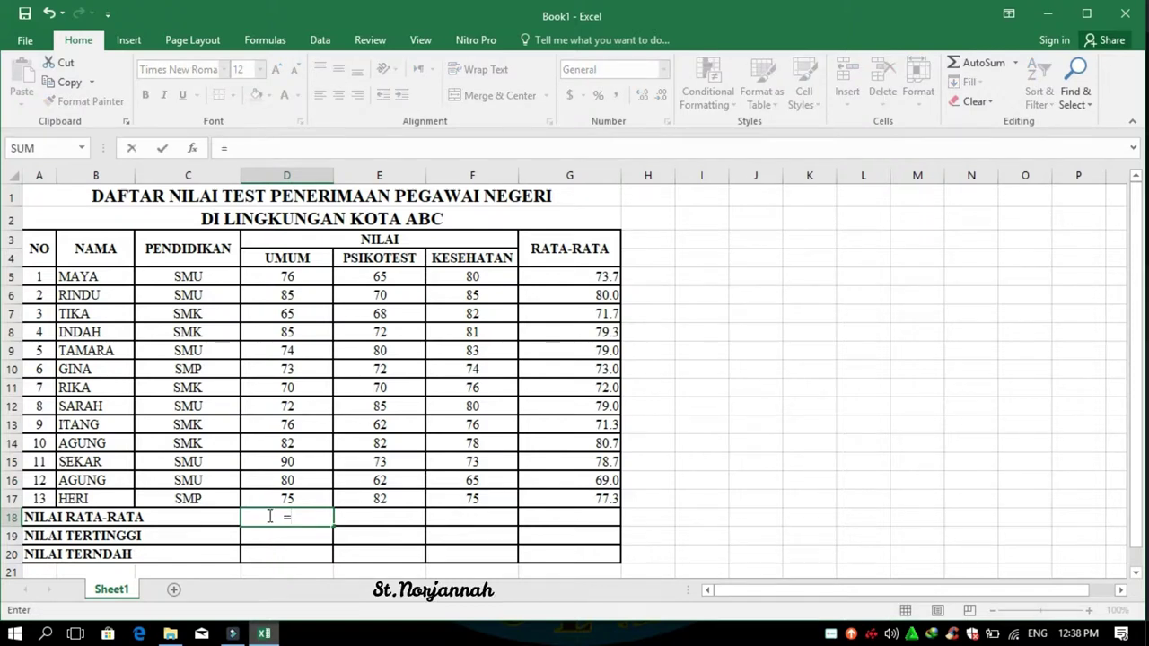
pyautogui.write('AV')
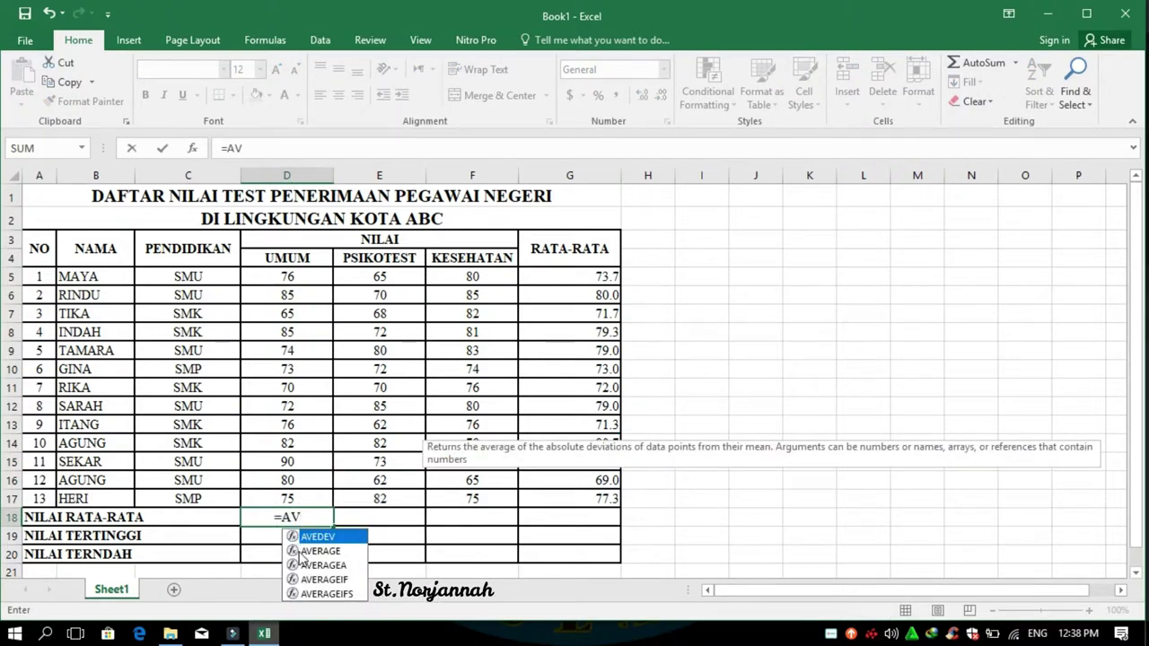
pyautogui.doubleClick(300, 550)
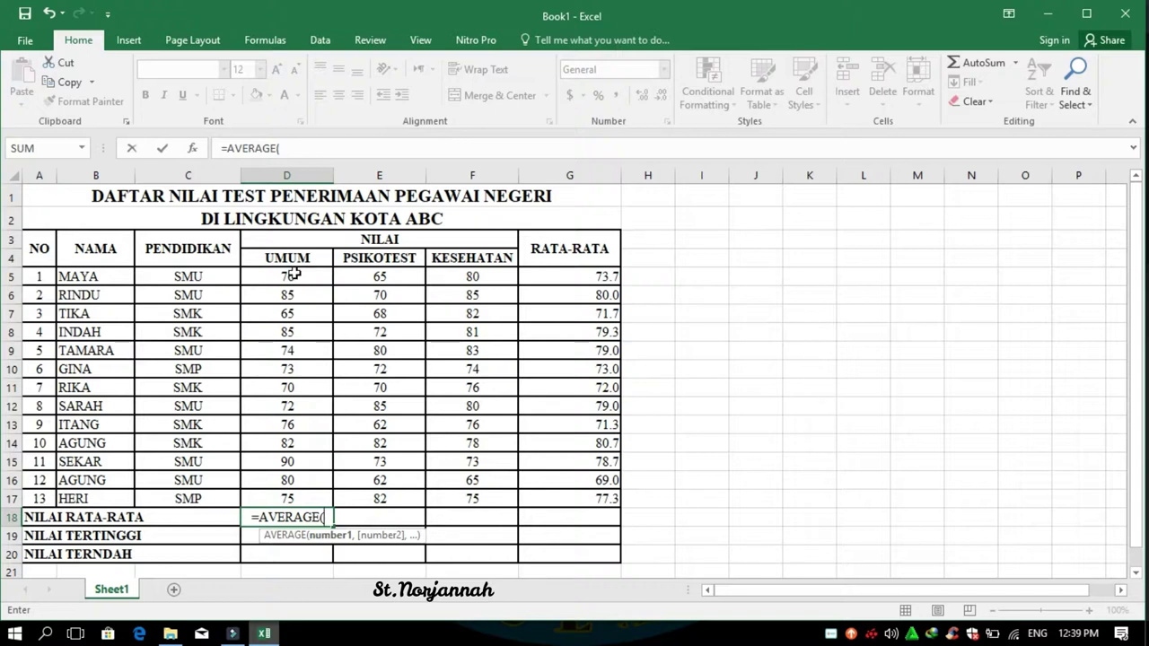
pyautogui.moveTo(293, 274); pyautogui.dragTo(284, 503)
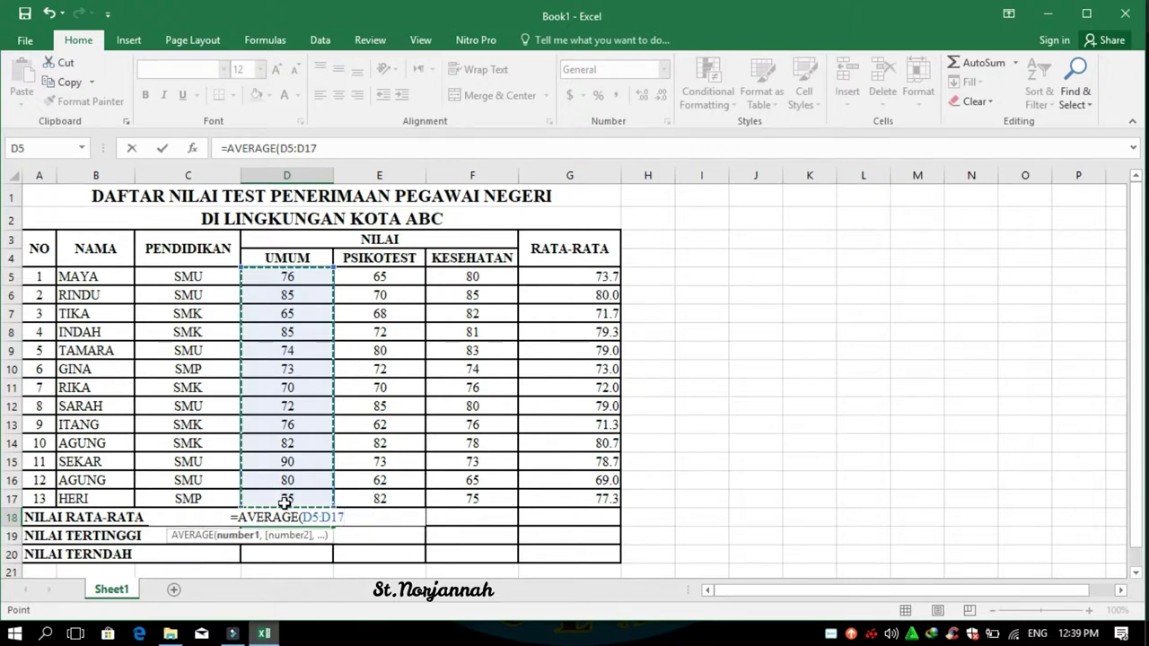
pyautogui.press('Return')
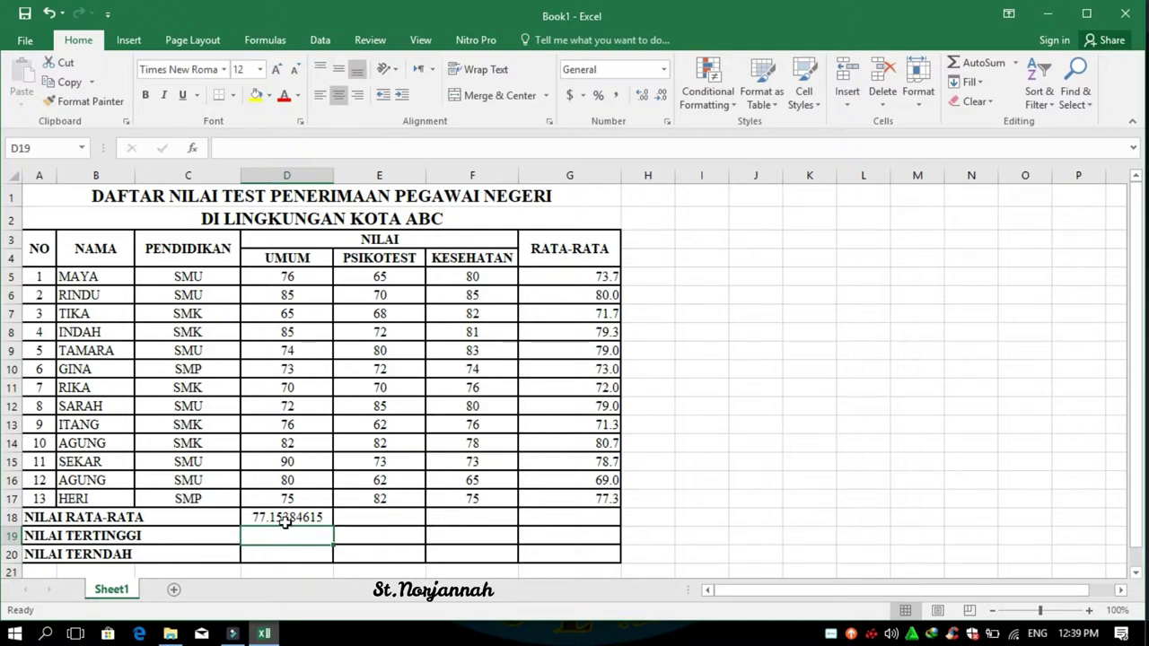
# - Copy the D18 average across to F18, giving 77.15384615, 72.53846154 and 77.53846154
pyautogui.click(285, 519)
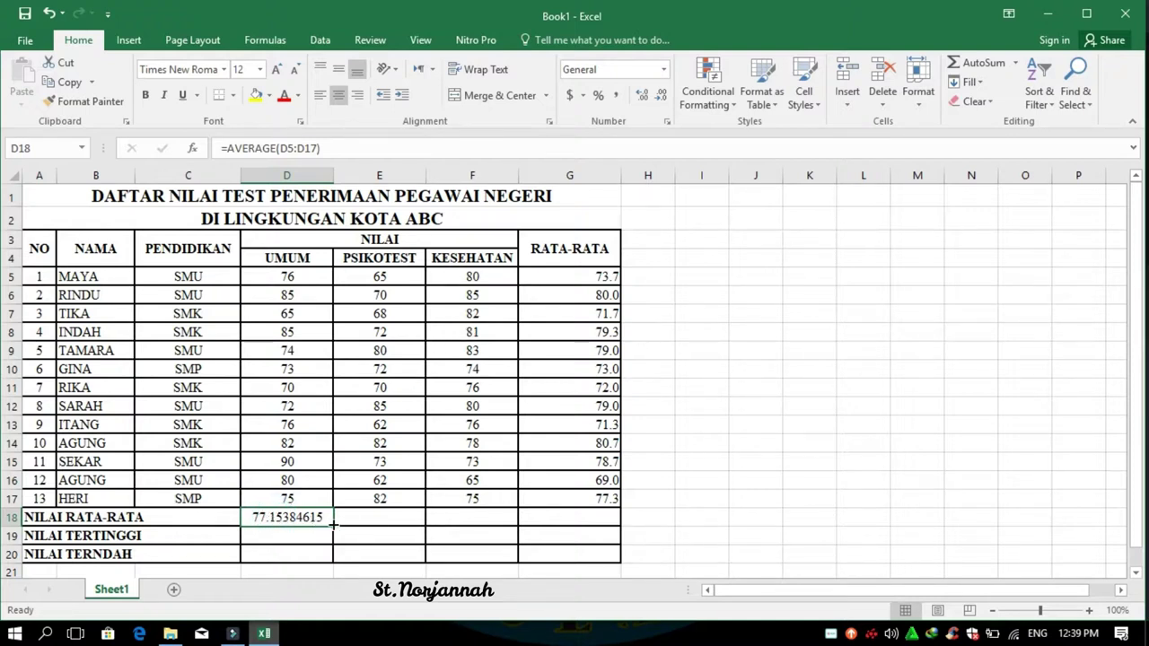
pyautogui.moveTo(333, 527); pyautogui.dragTo(476, 519)
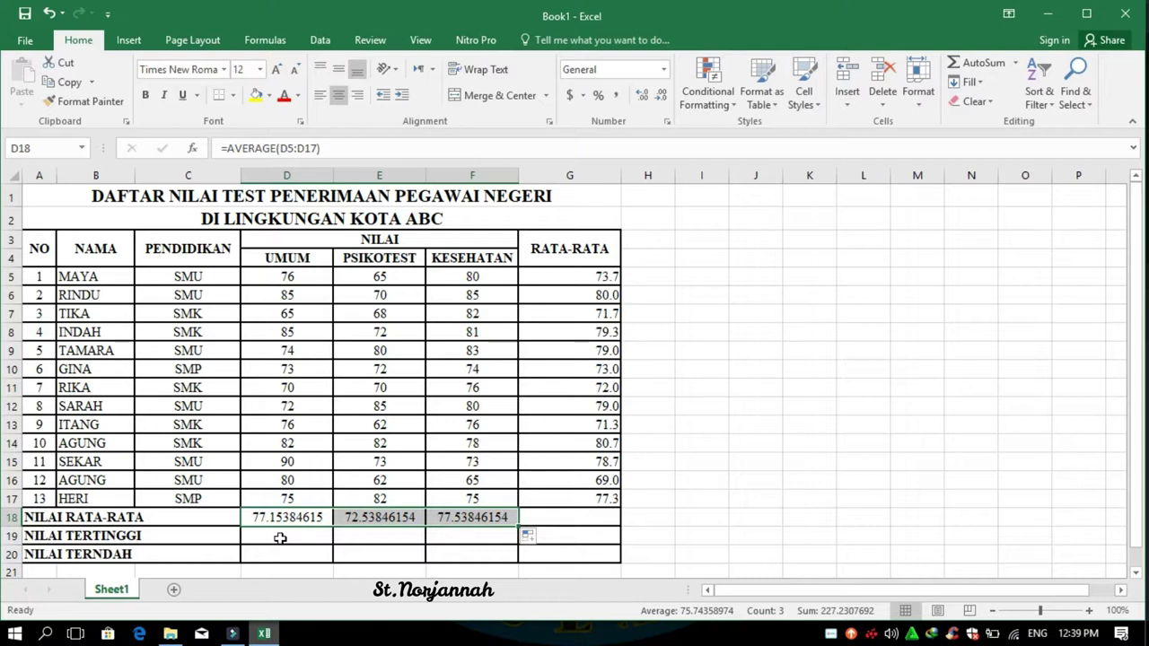
pyautogui.click(296, 534)
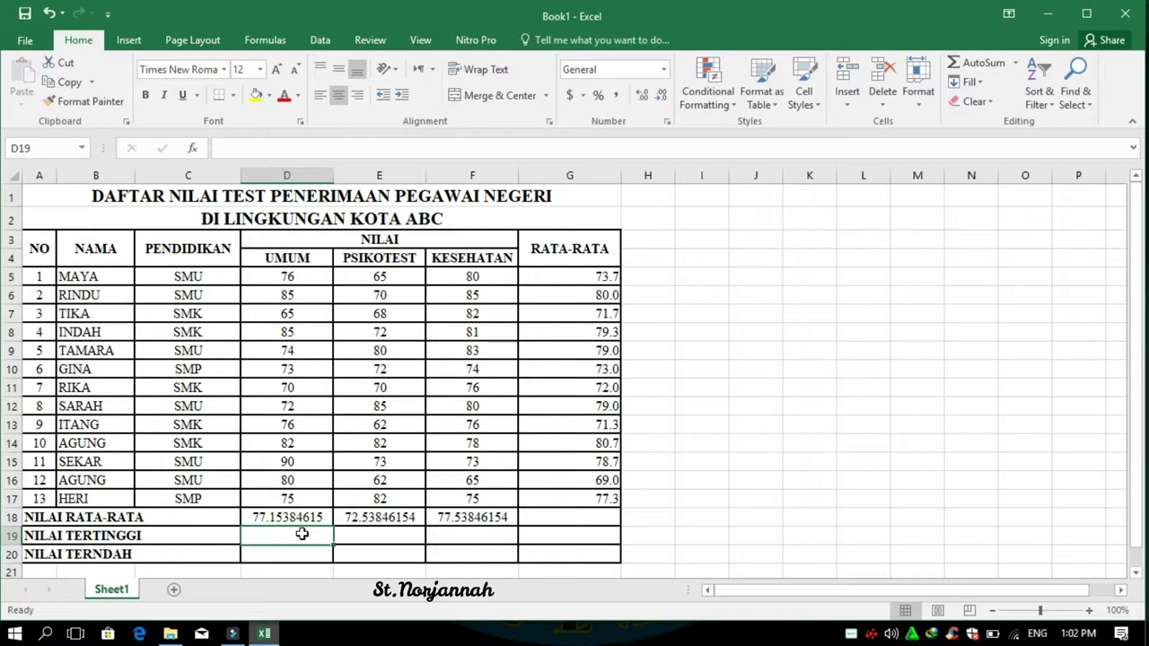
# - Enter =MAX(D5:D17) in D19 to show the highest UMUM score, 90
pyautogui.write('=')
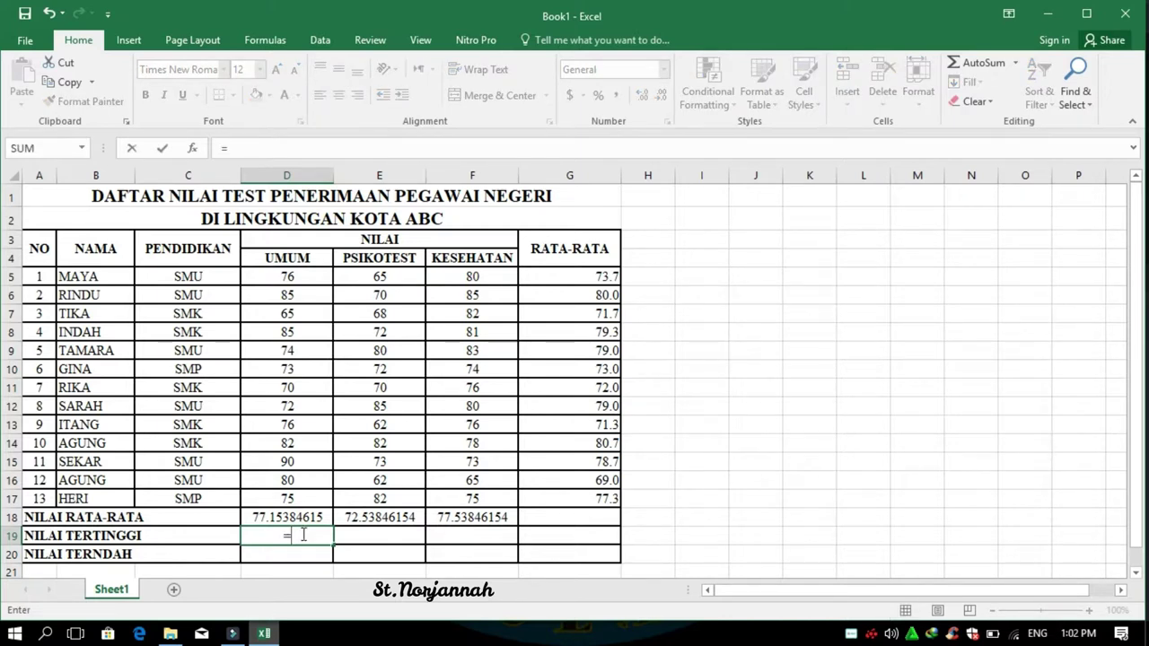
pyautogui.write('MAS')
pyautogui.press('BackSpace')
pyautogui.write('X')
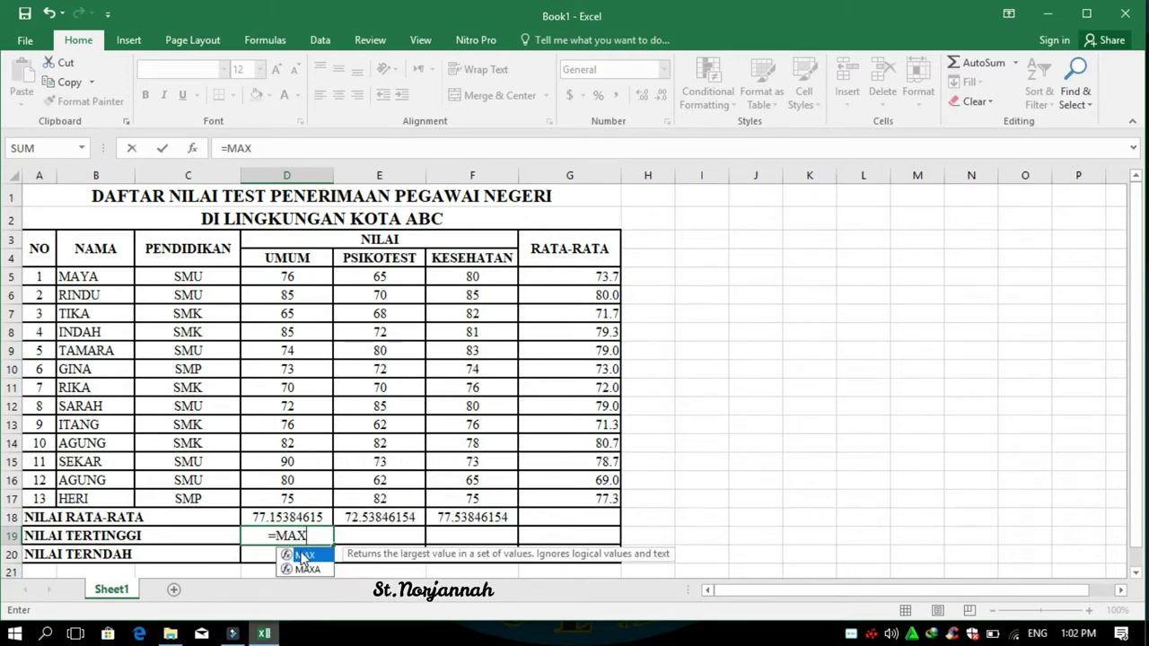
pyautogui.doubleClick(303, 557)
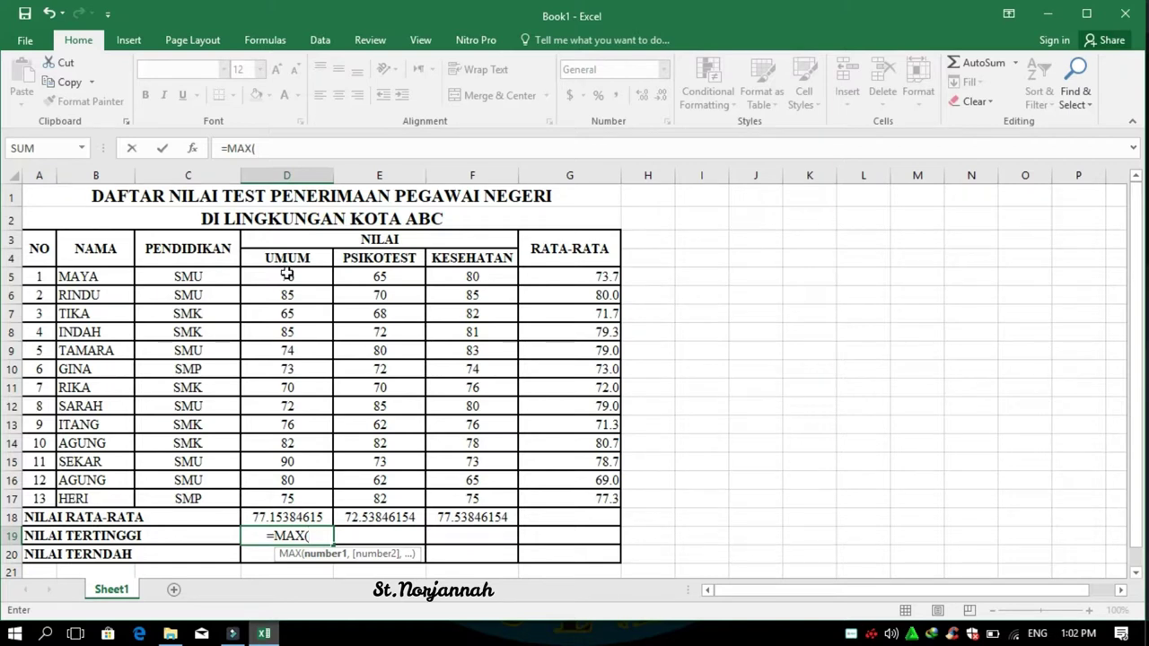
pyautogui.click(286, 273)
pyautogui.moveTo(287, 277); pyautogui.dragTo(284, 500)
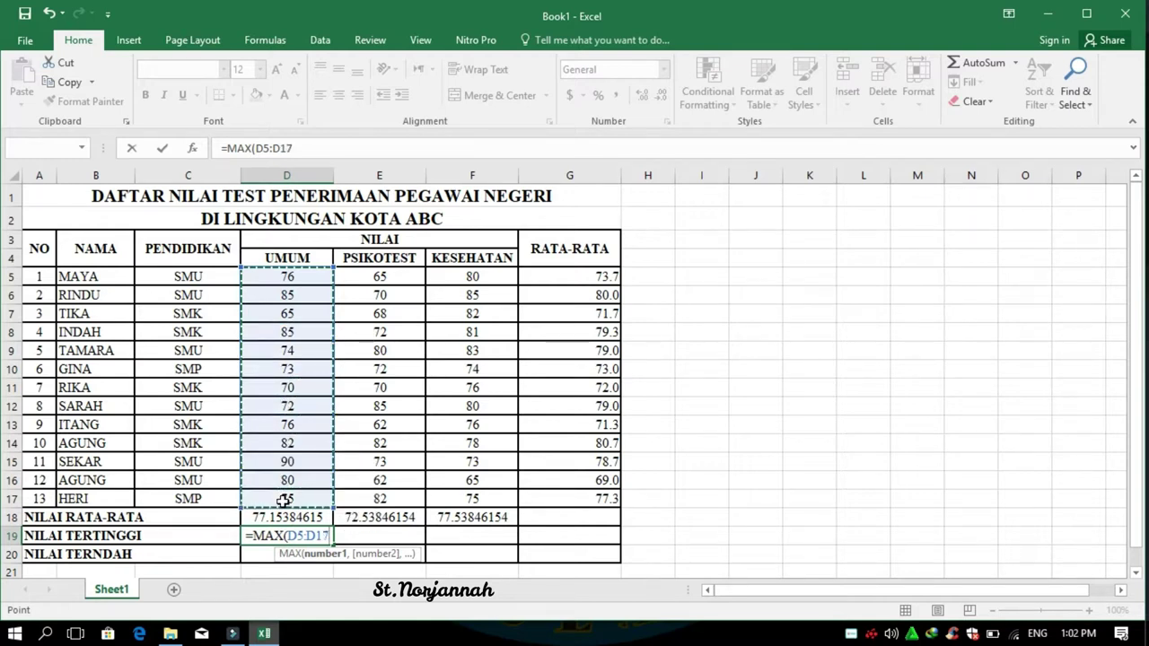
pyautogui.press('Return')
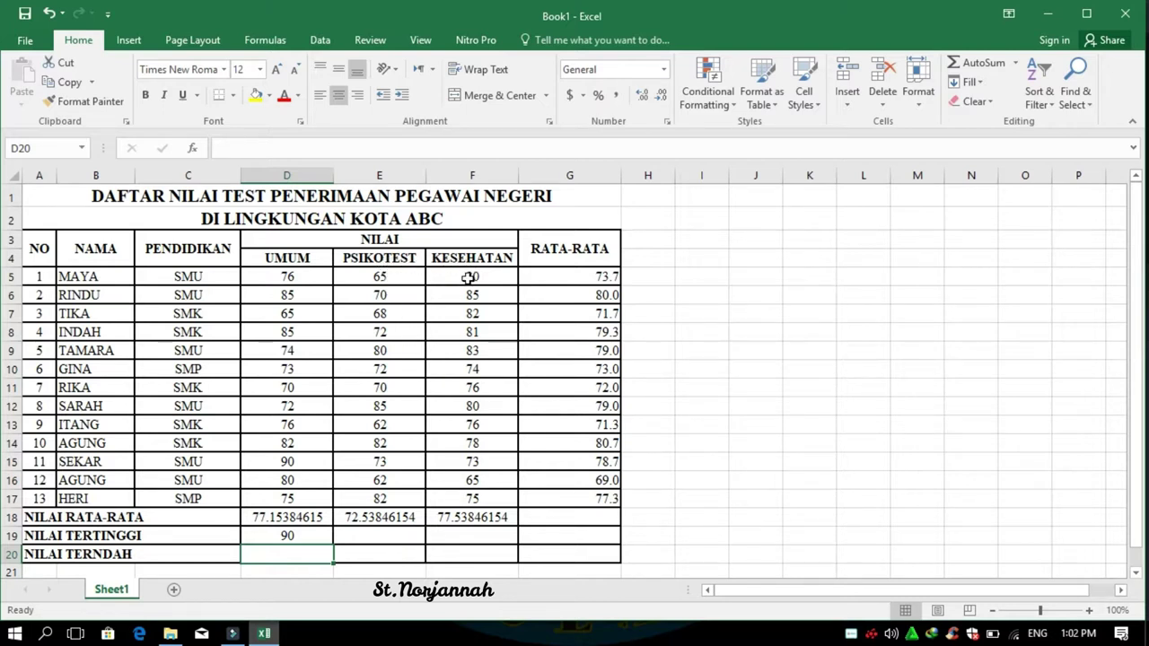
pyautogui.click(289, 536)
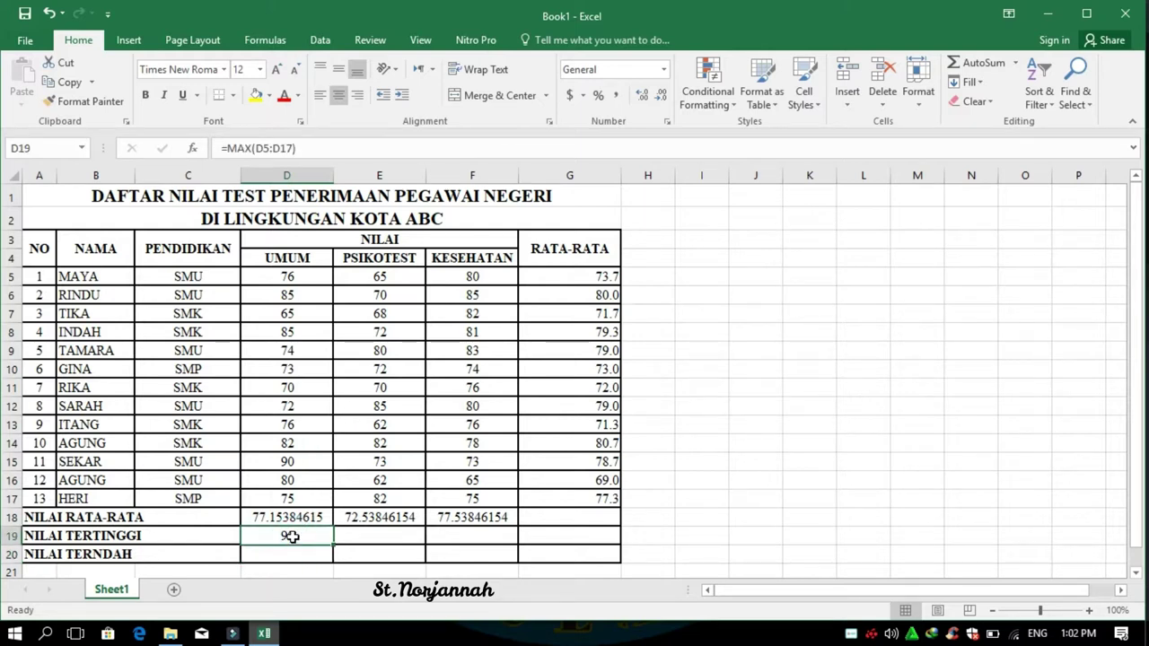
# - Extend the MAX formula to F19, giving 85 for both PSIKOTEST and KESEHATAN
pyautogui.moveTo(333, 544); pyautogui.dragTo(475, 537)
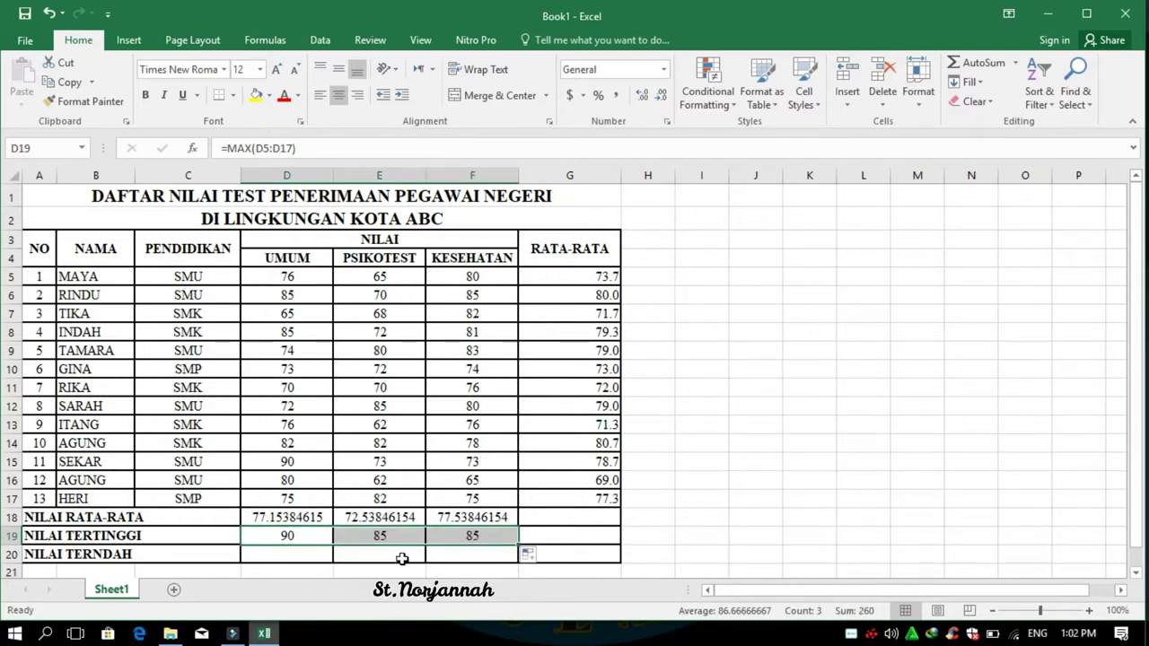
pyautogui.click(308, 557)
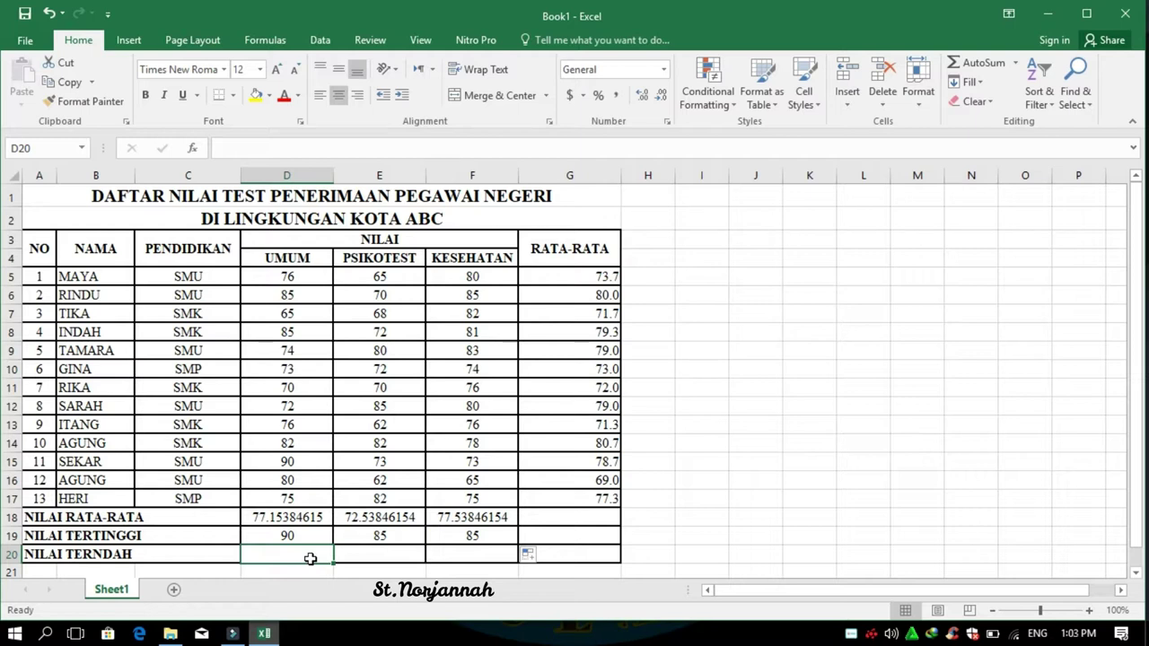
# - Enter =MIN(D5:D17) in D20 to show the lowest UMUM score, 65
pyautogui.scroll(-1, 310, 558)
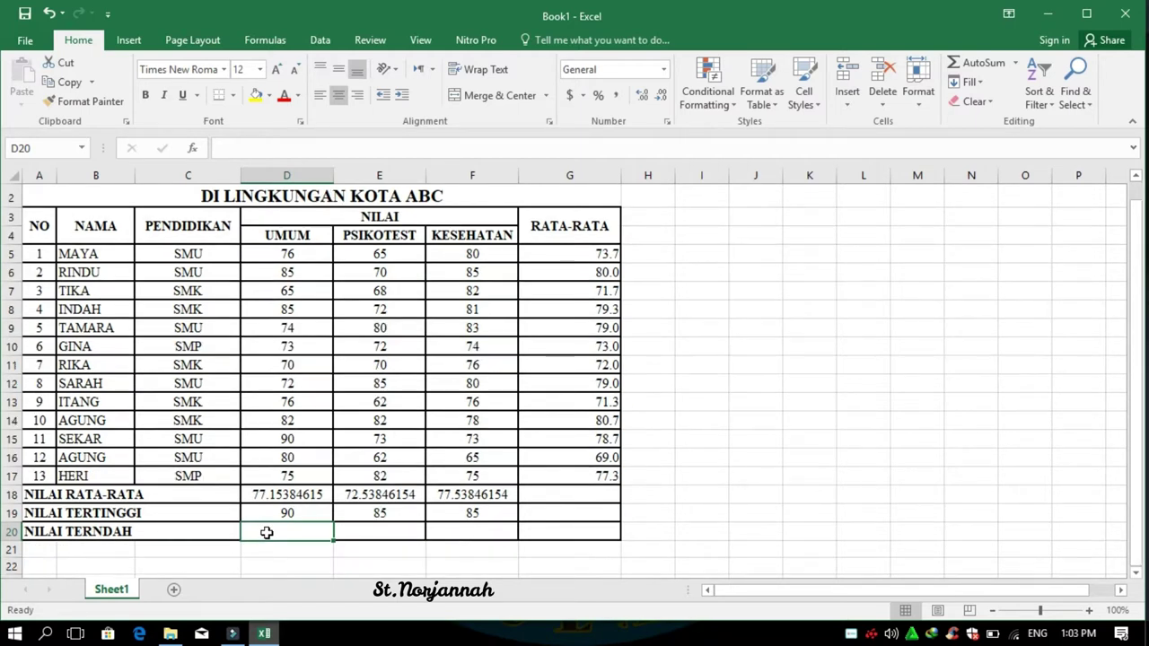
pyautogui.write('=')
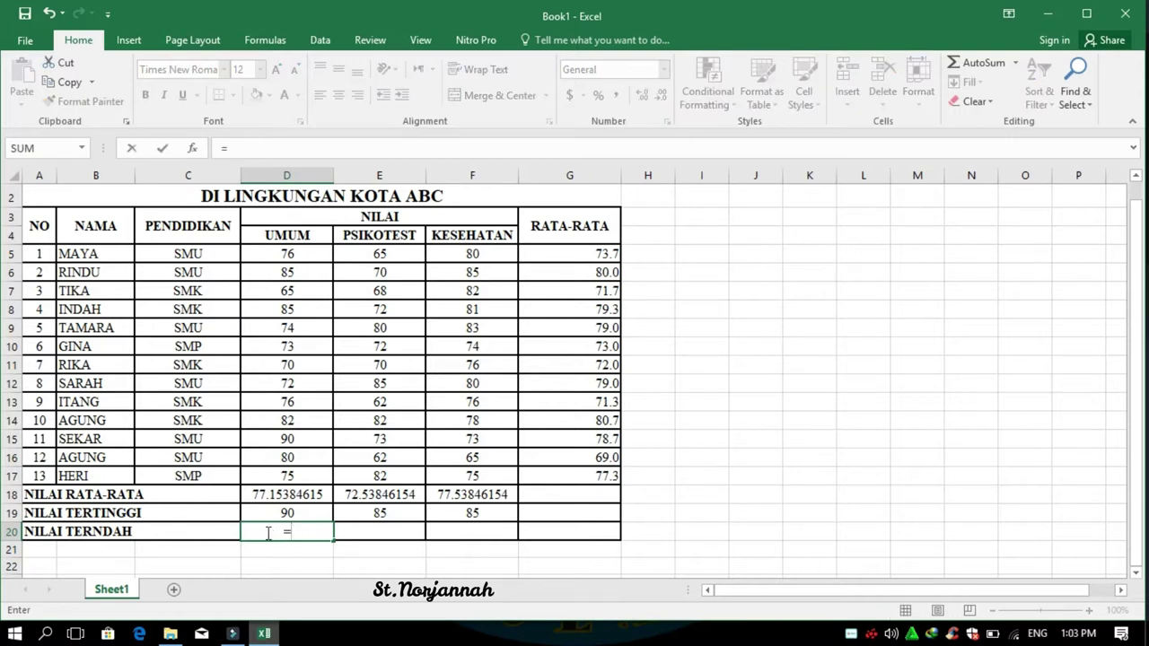
pyautogui.write('MIN')
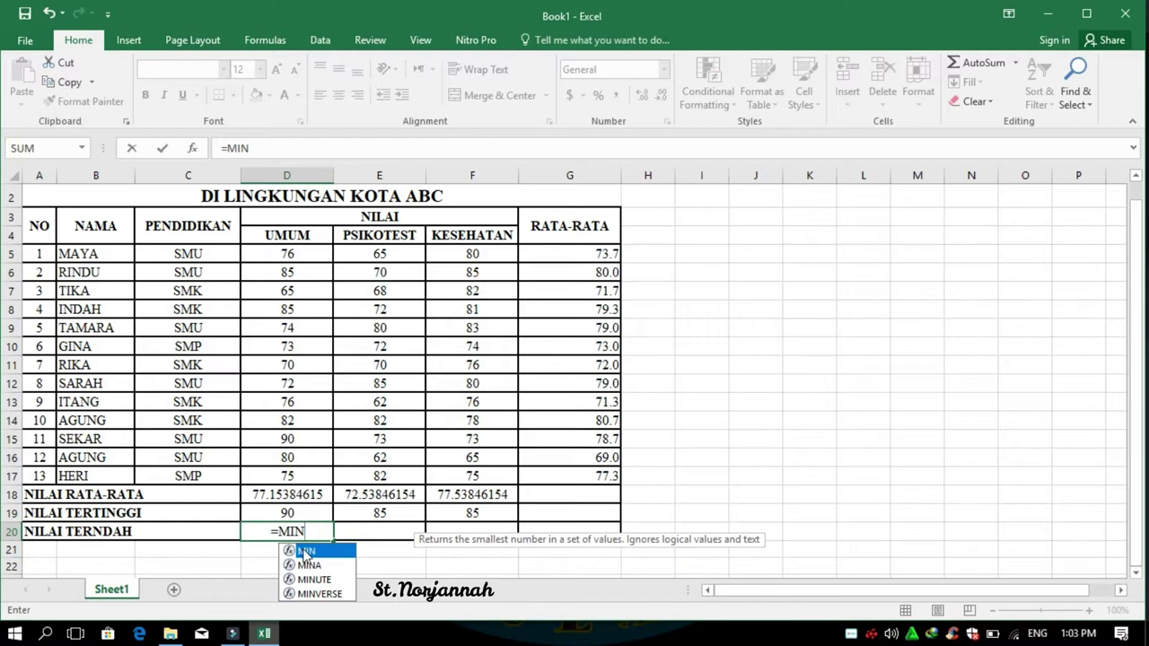
pyautogui.doubleClick(304, 551)
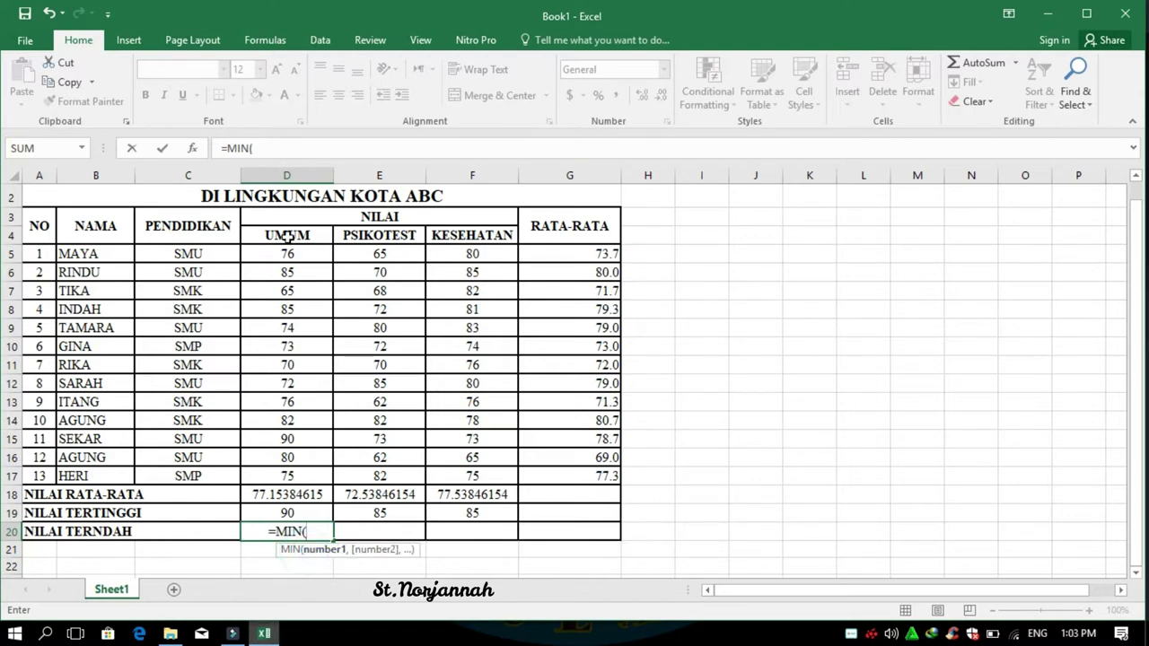
pyautogui.moveTo(288, 254); pyautogui.dragTo(281, 475)
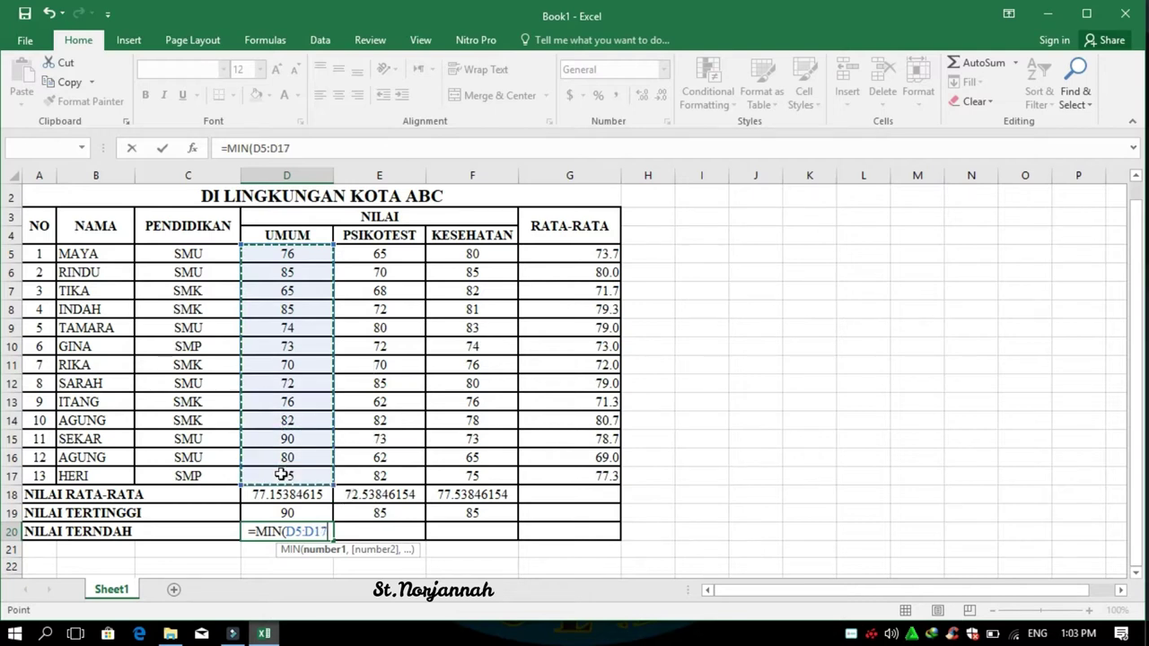
pyautogui.press('Return')
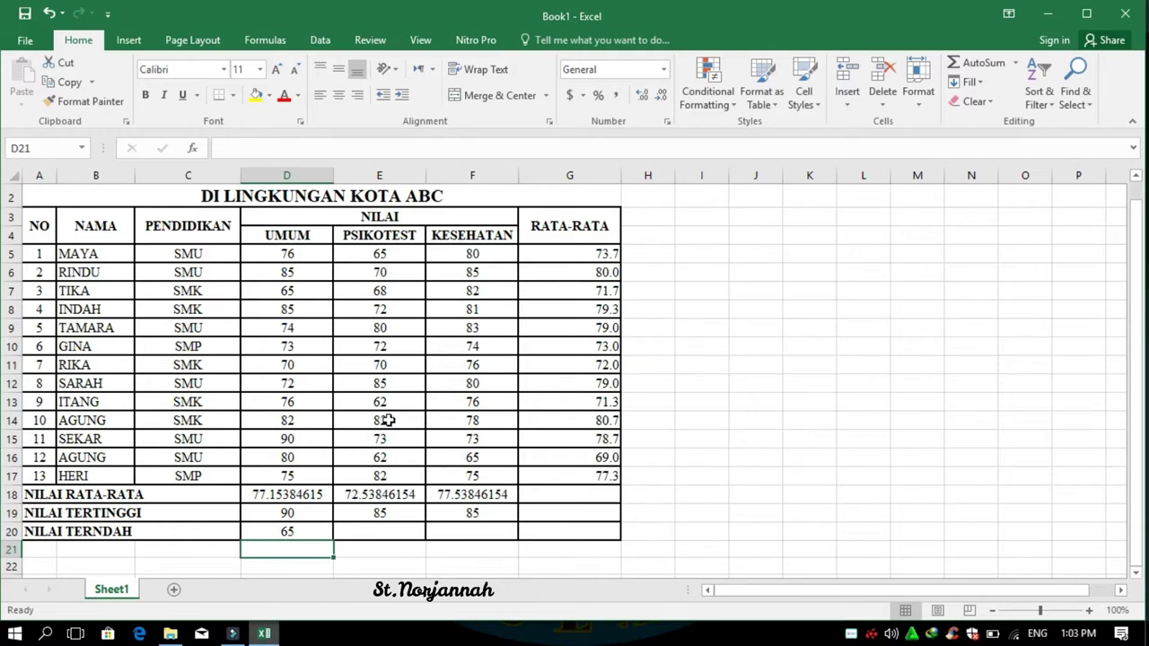
pyautogui.click(310, 531)
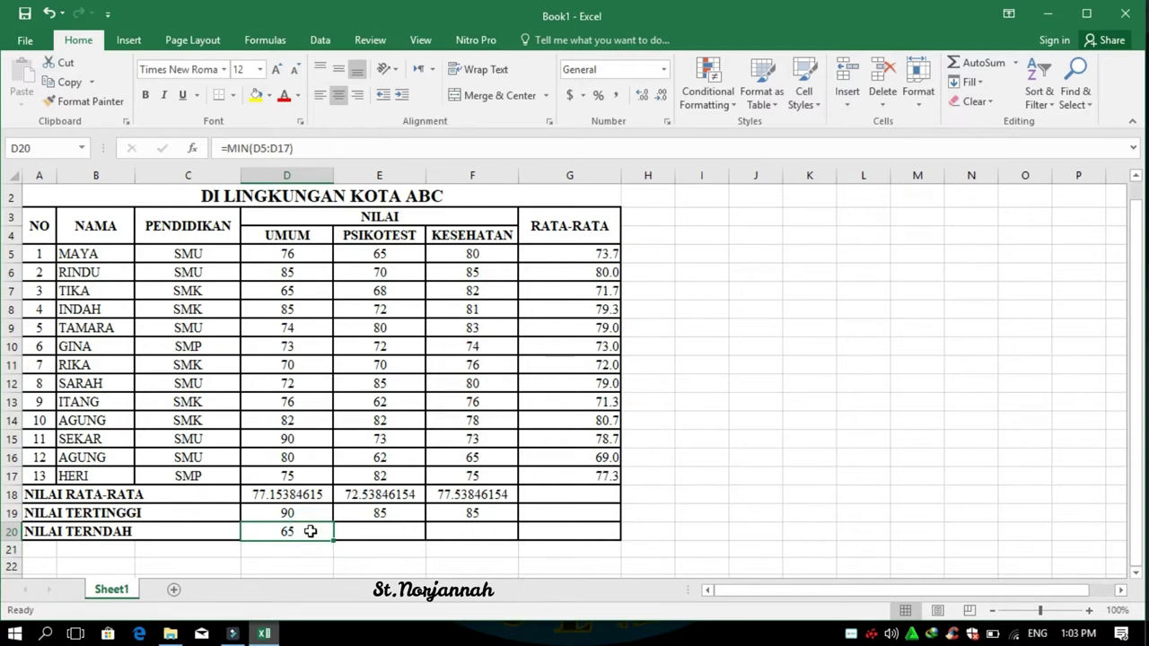
# - Copy the D20 minimum across to F20, giving 62 for PSIKOTEST and 65 for KESEHATAN
pyautogui.moveTo(333, 540); pyautogui.dragTo(494, 530)
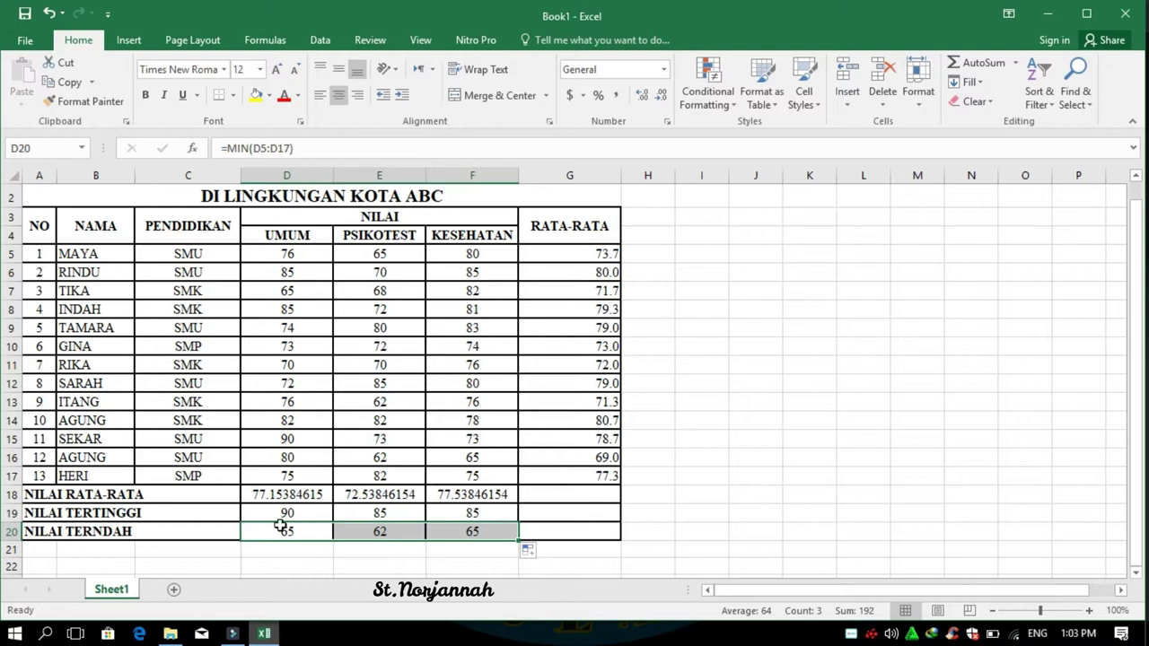
pyautogui.moveTo(258, 496); pyautogui.dragTo(460, 496)
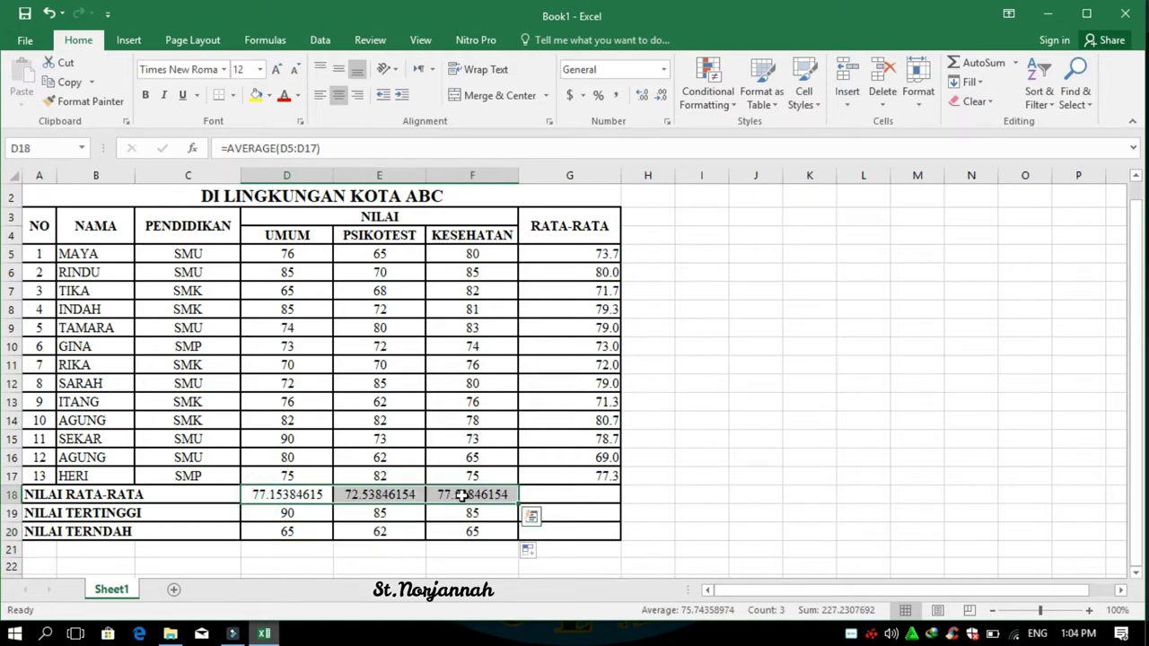
# - Remove decimal places from the D18:F18 column averages to round their displayed values
pyautogui.click(661, 97)
pyautogui.click(662, 97)
pyautogui.click(661, 97)
pyautogui.click(662, 97)
pyautogui.click(662, 96)
pyautogui.click(661, 97)
pyautogui.click(662, 97)
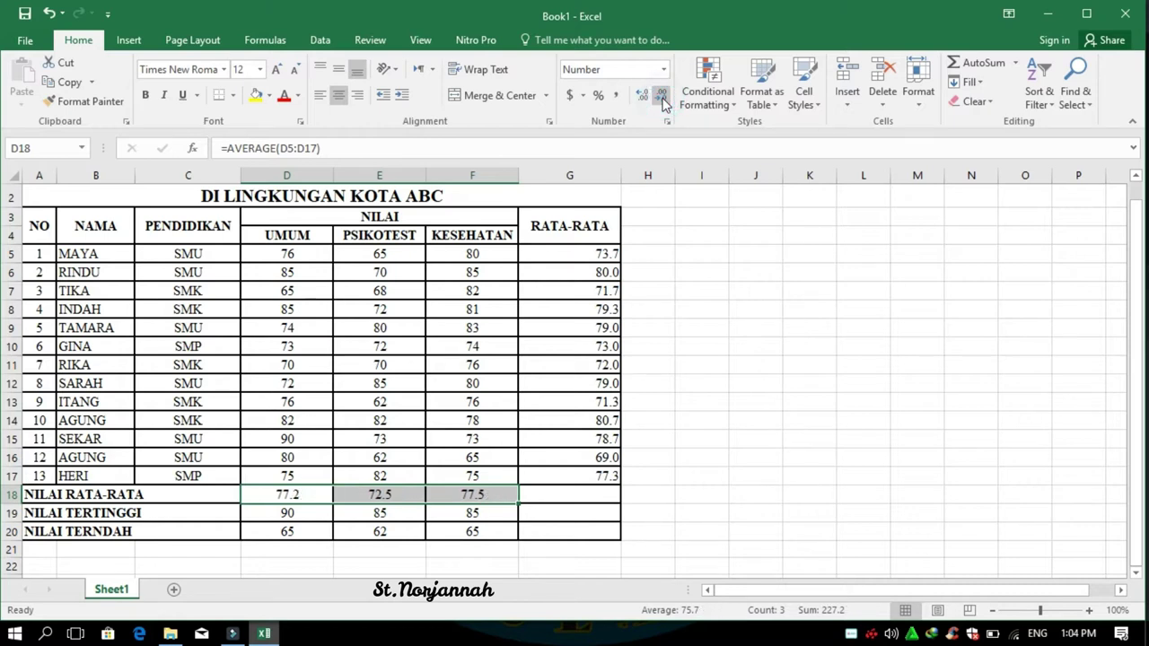
pyautogui.click(661, 97)
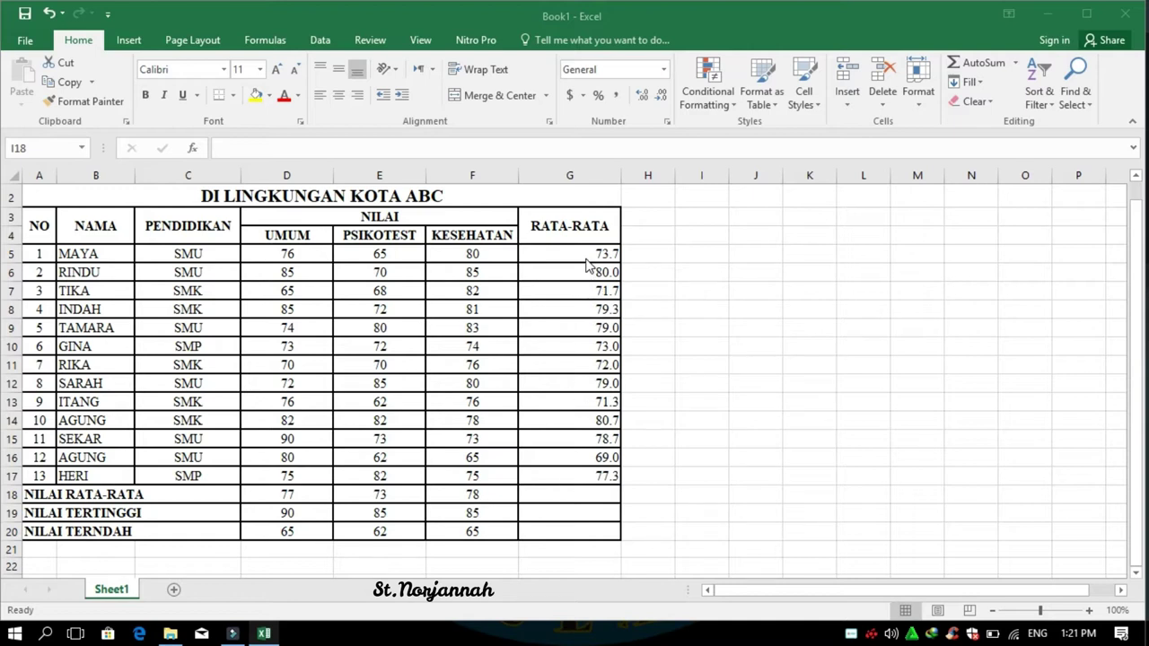
# - Copy the average, maximum and minimum formulas into G18:G20, giving 76, 80.66666667 and 69
pyautogui.click(539, 496)
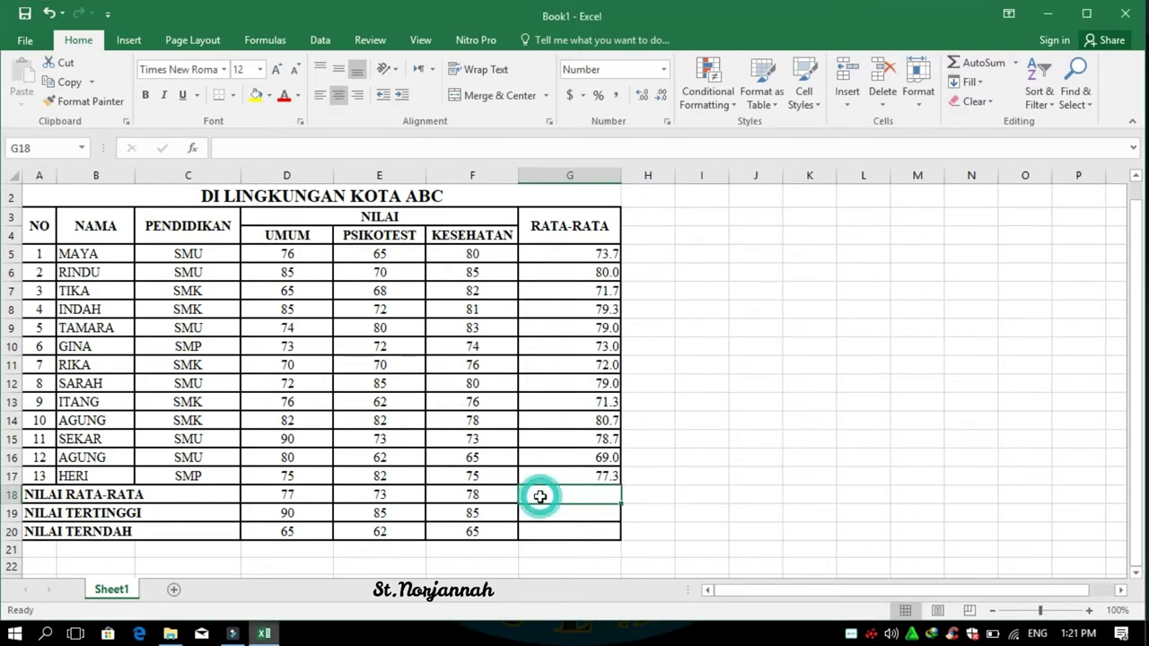
pyautogui.click(489, 496)
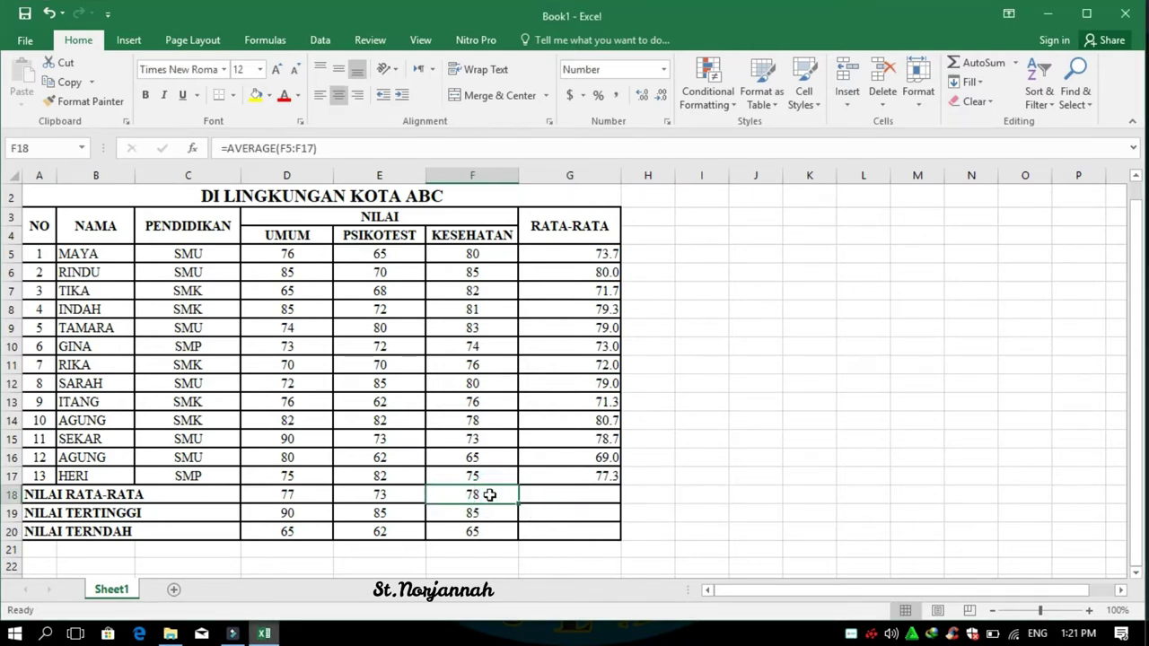
pyautogui.moveTo(518, 504); pyautogui.dragTo(614, 499)
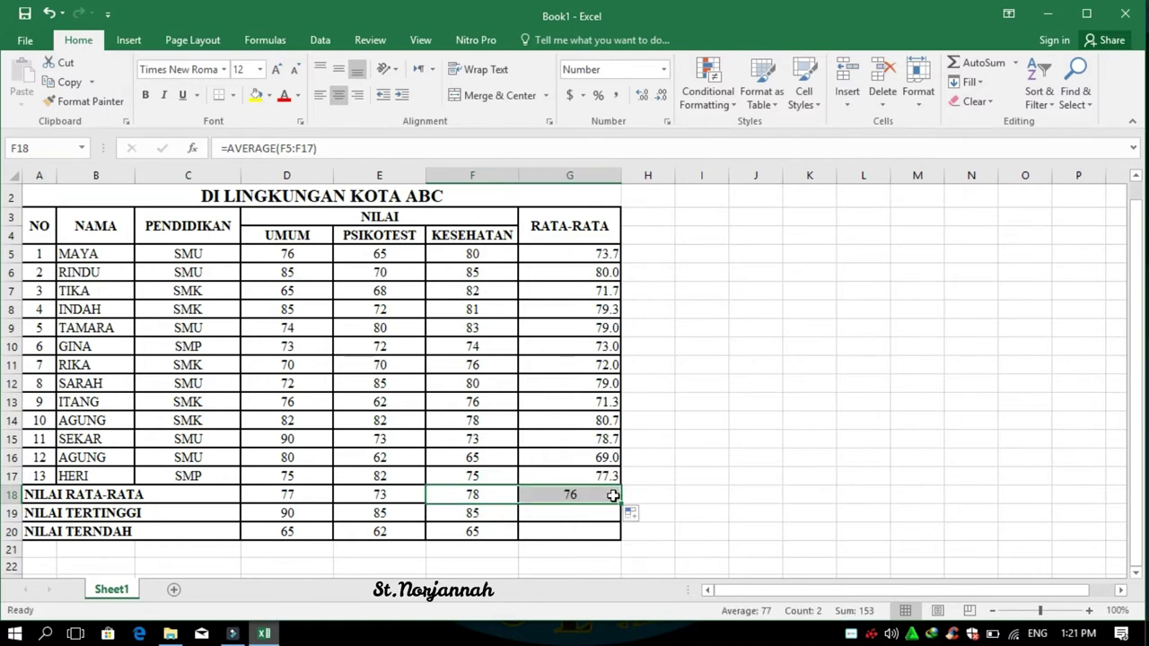
pyautogui.click(486, 518)
pyautogui.moveTo(518, 521); pyautogui.dragTo(602, 530)
pyautogui.click(503, 534)
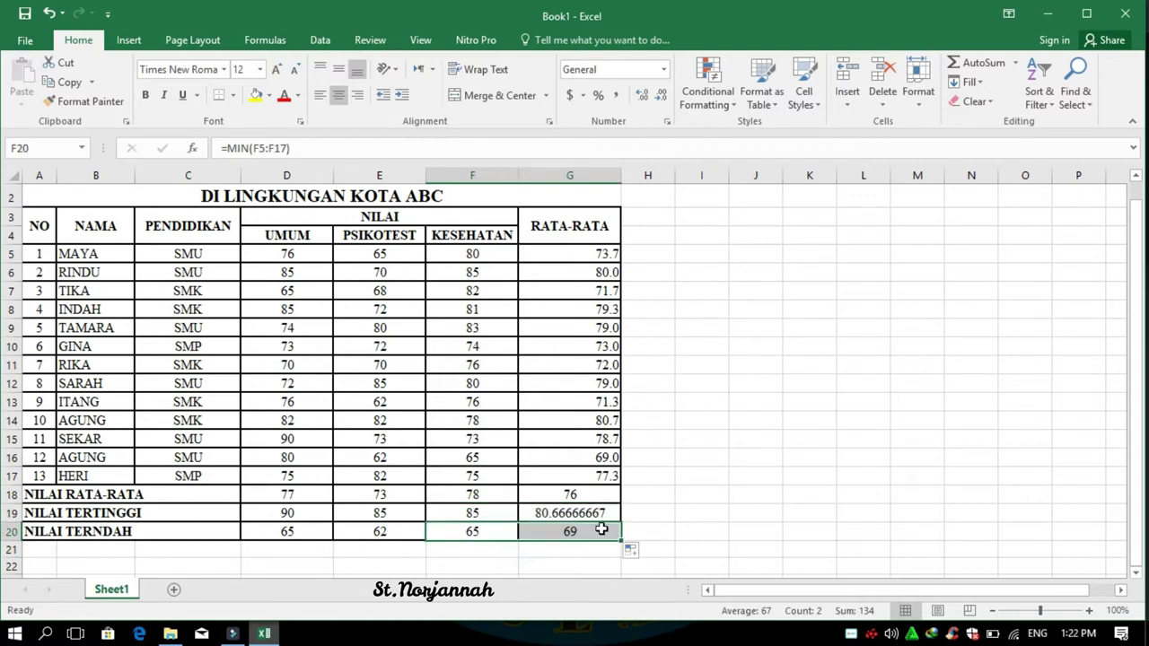
pyautogui.click(593, 513)
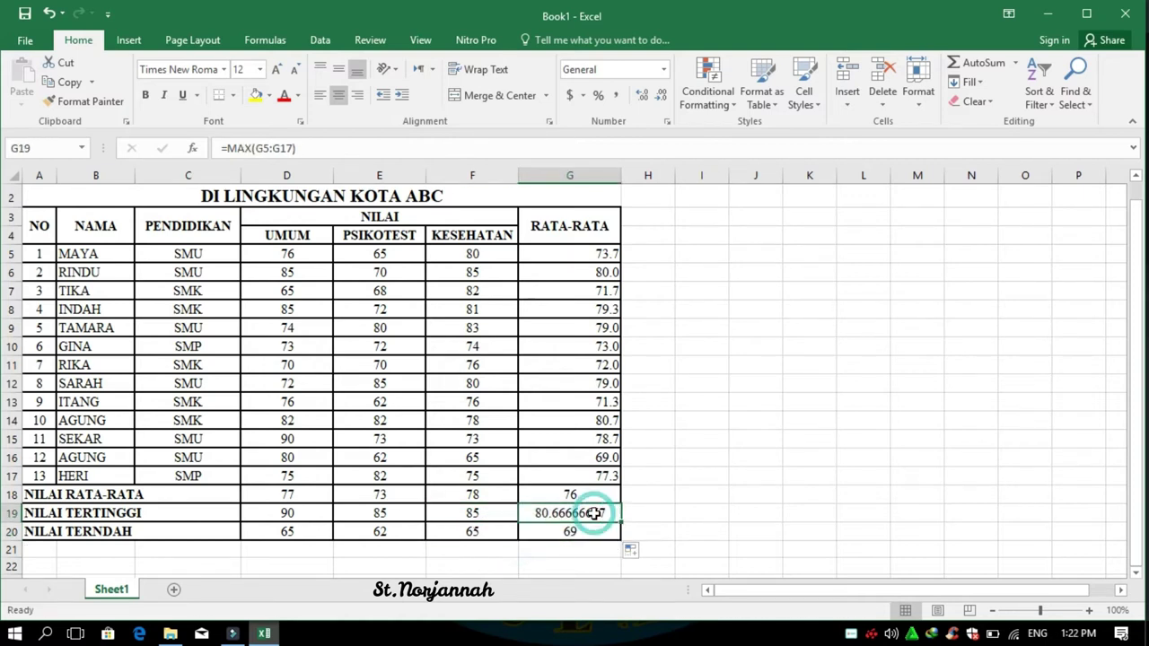
# - Reduce G19's decimal places until the highest RATA-RATA value displays as 81
pyautogui.click(662, 95)
pyautogui.click(661, 95)
pyautogui.click(662, 95)
pyautogui.click(662, 95)
pyautogui.click(662, 95)
pyautogui.click(661, 95)
pyautogui.click(661, 95)
pyautogui.click(662, 96)
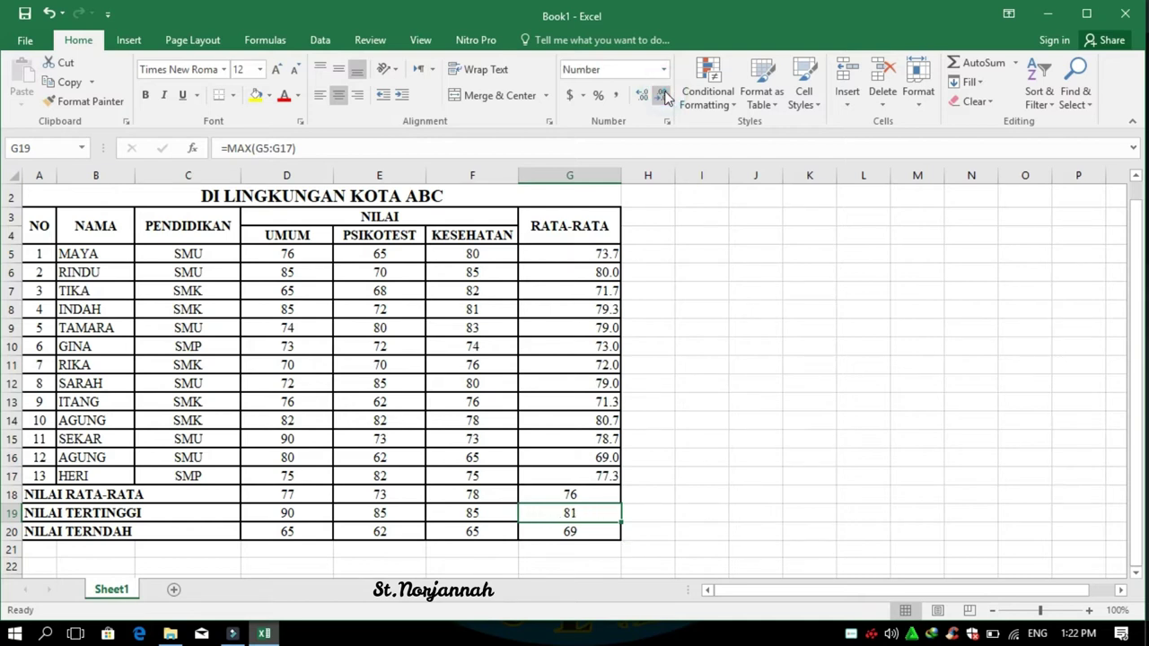
pyautogui.click(777, 513)
pyautogui.click(648, 460)
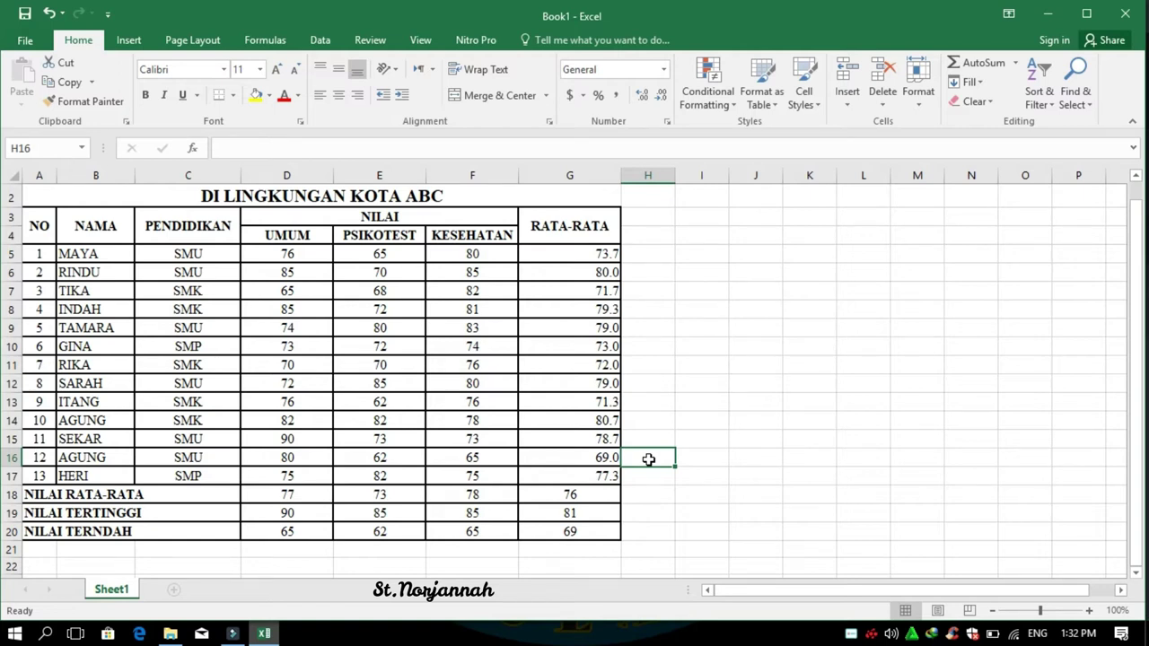
# - Round the tenth person's average in G14 from 80.7 to 81, checking the G19 and G20 formulas
pyautogui.click(562, 511)
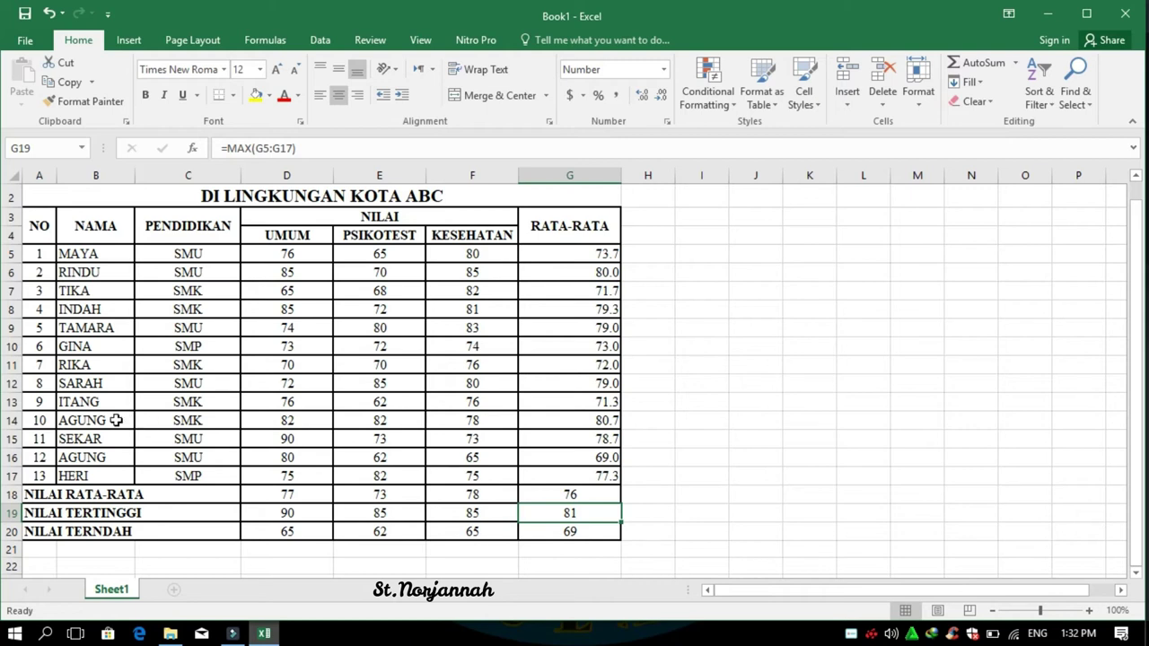
pyautogui.click(565, 420)
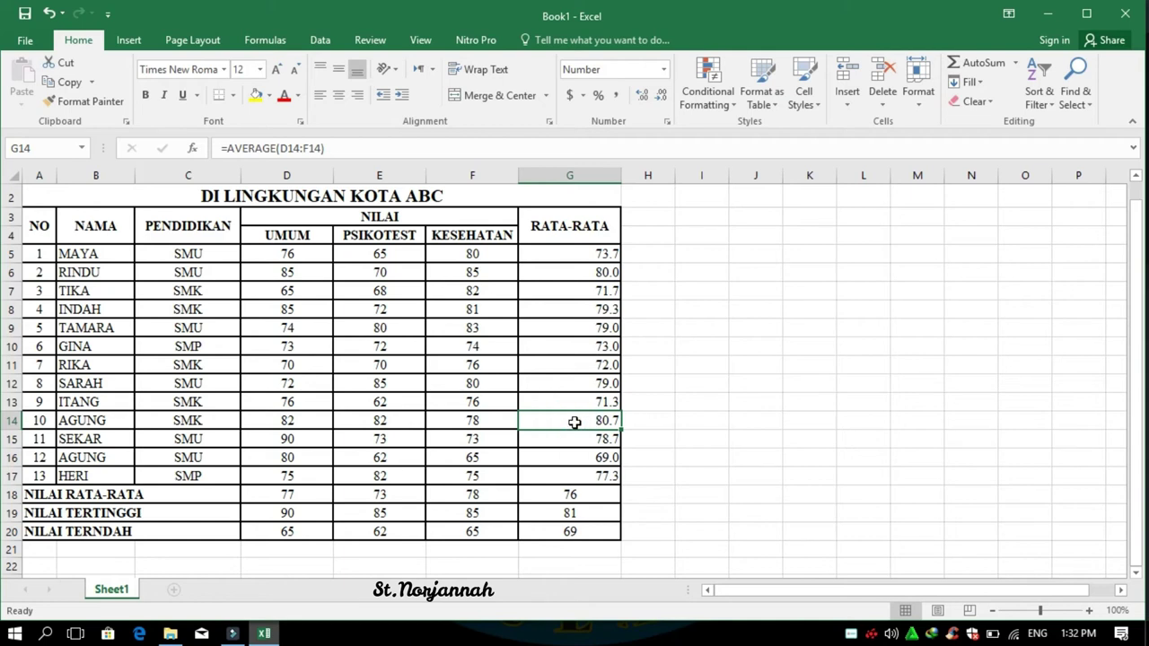
pyautogui.click(658, 95)
pyautogui.click(561, 533)
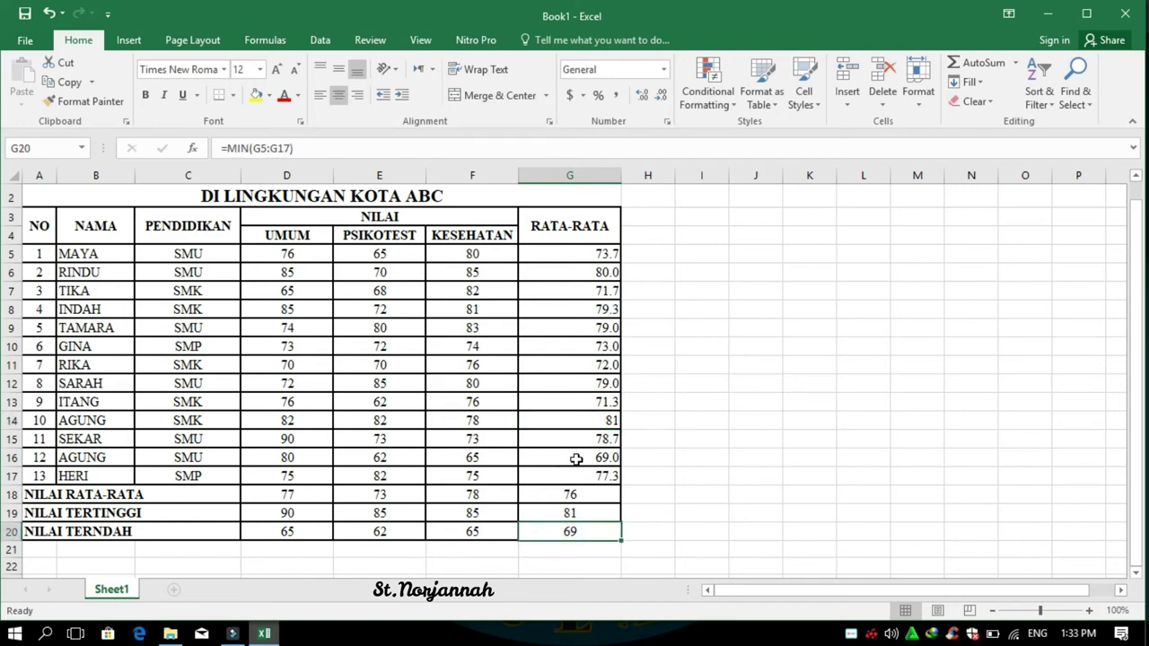
pyautogui.click(87, 457)
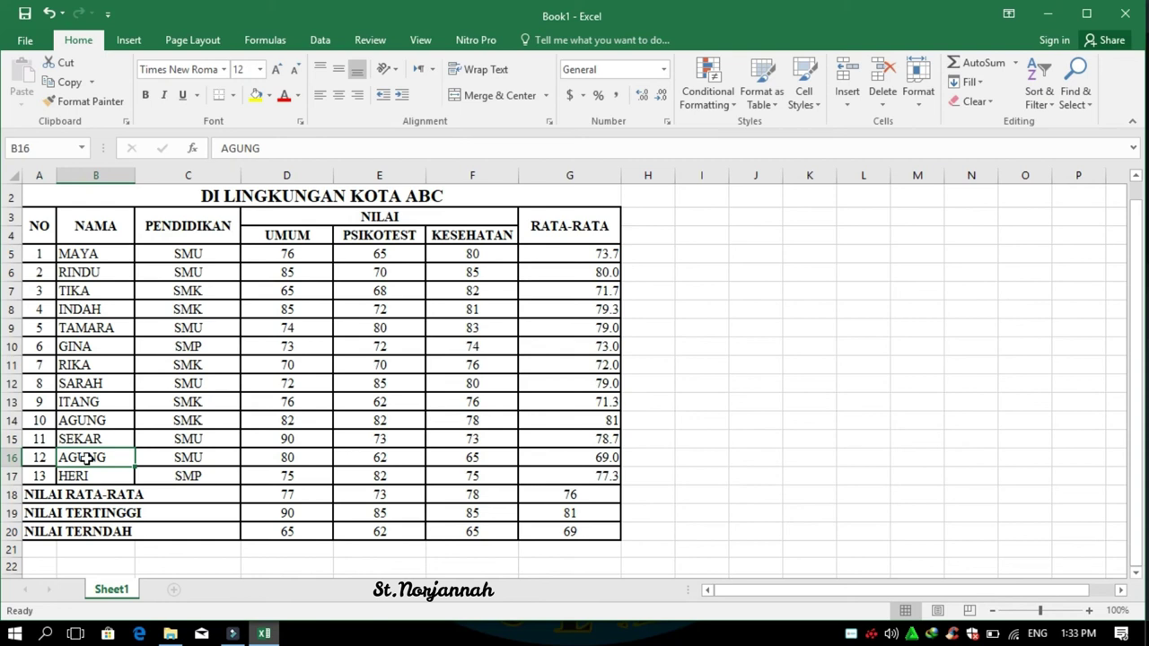
pyautogui.moveTo(1137, 326); pyautogui.dragTo(1142, 246)
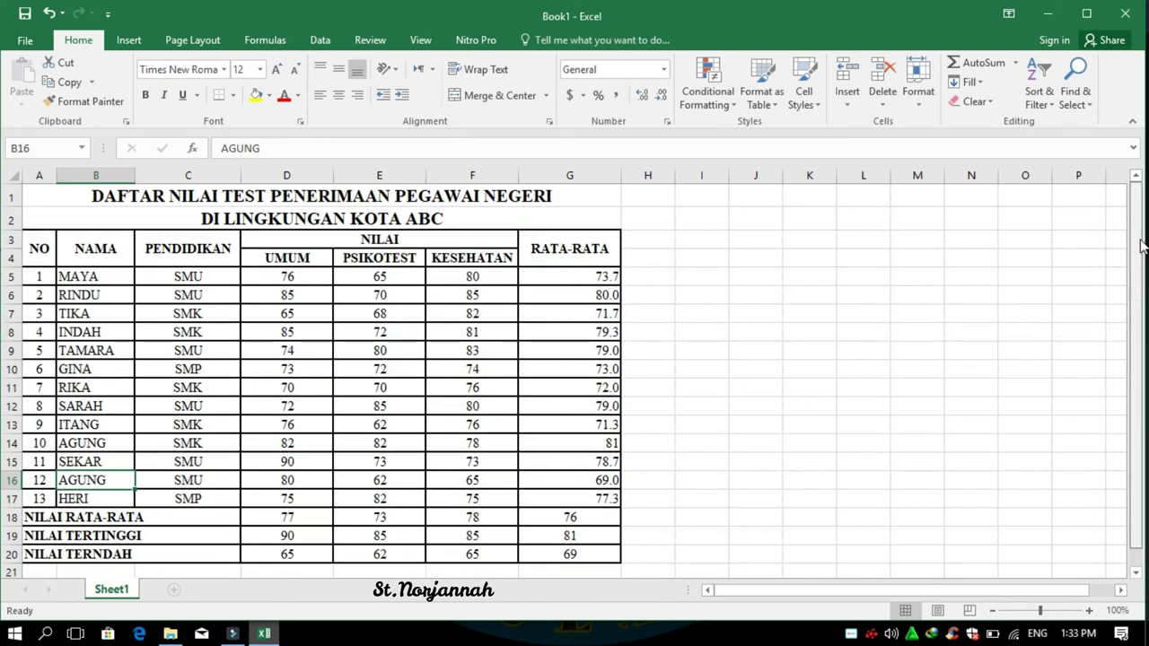